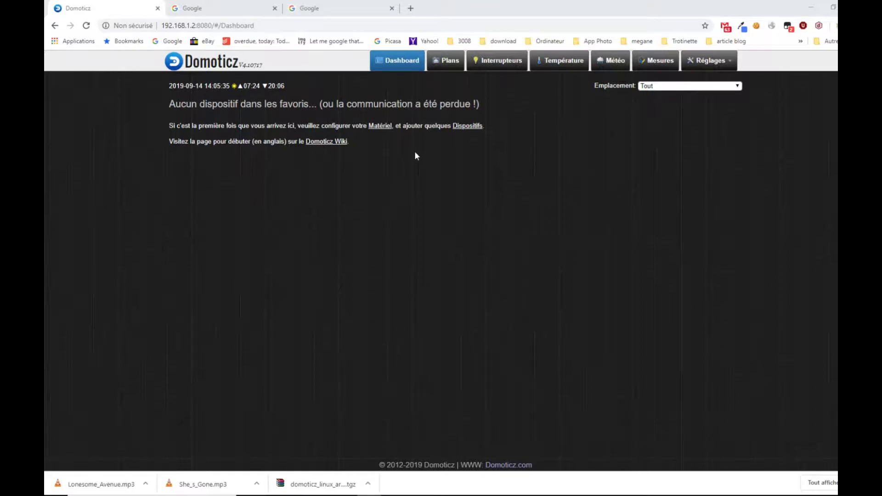
- Go to domoticz.com and open its download page
left_click(264, 25)
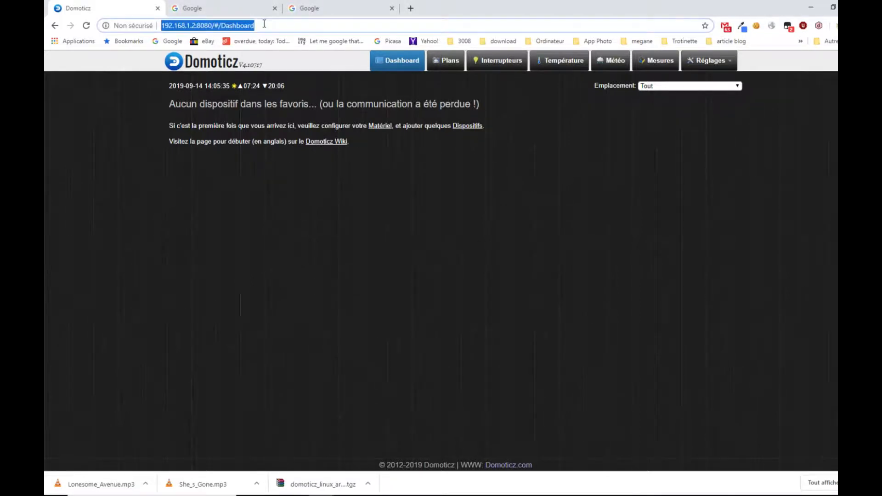
type("domoti")
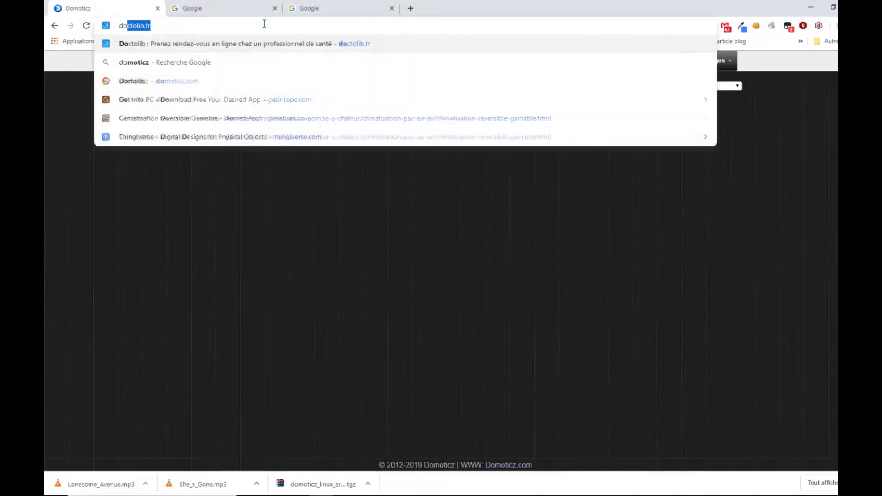
type("cz.com")
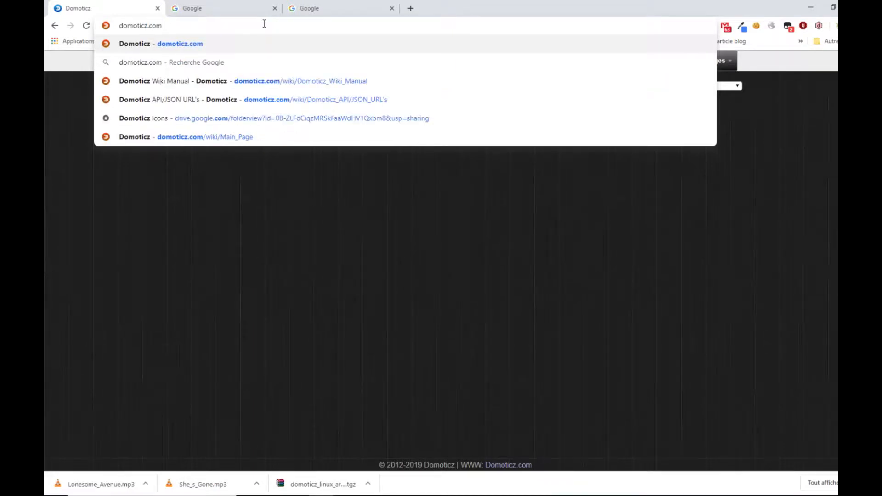
key("Return")
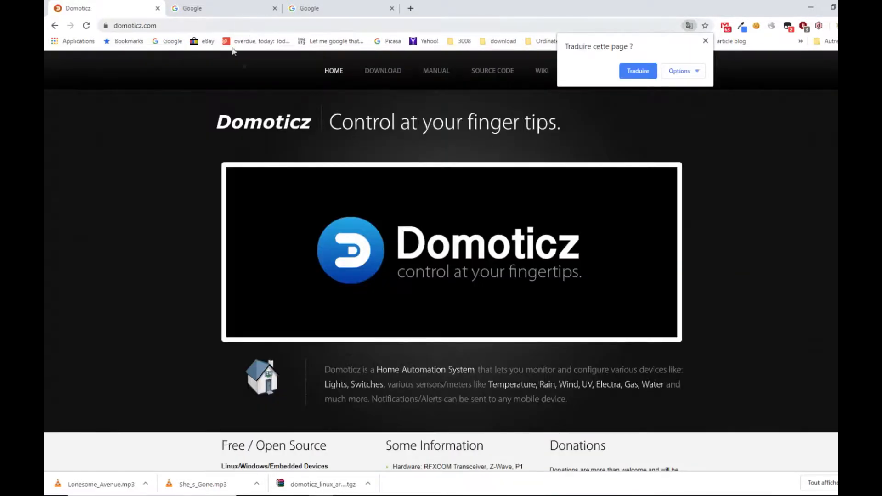
left_click(385, 73)
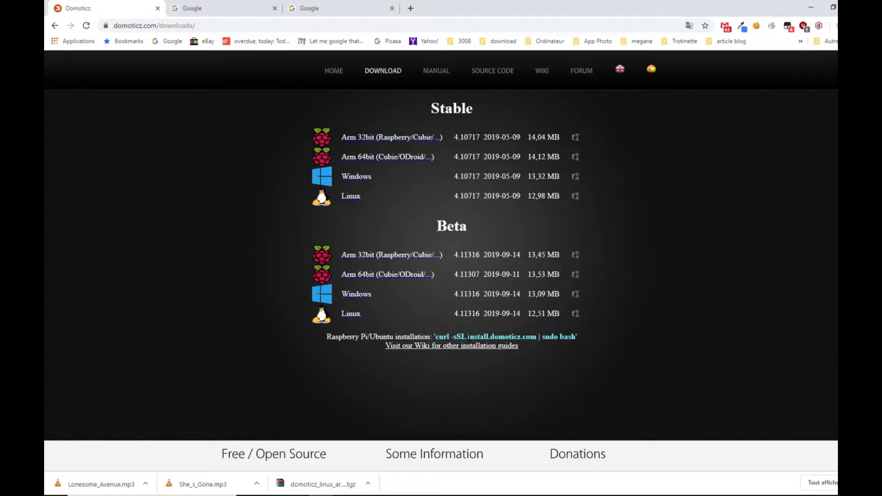
- Open install.domoticz.com, the address in the Raspberry Pi/Ubuntu install command, in the second browser tab and examine the installation script
left_click_drag(468, 336, 536, 339)
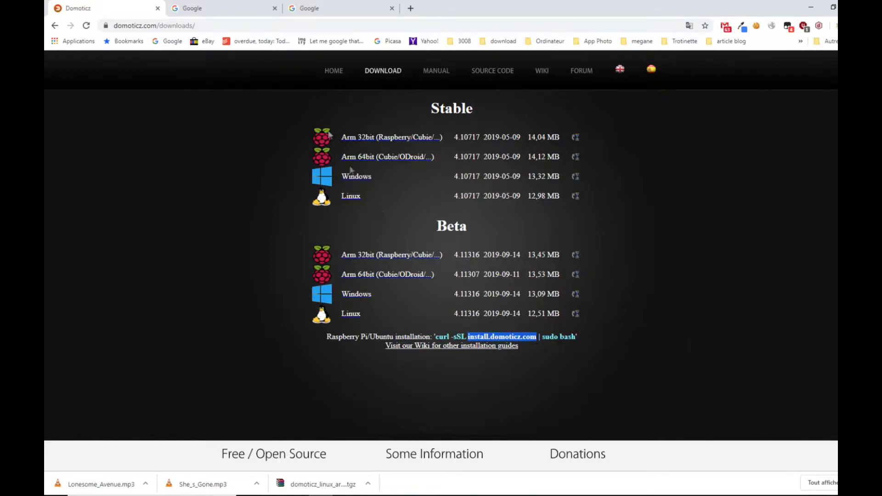
left_click(222, 8)
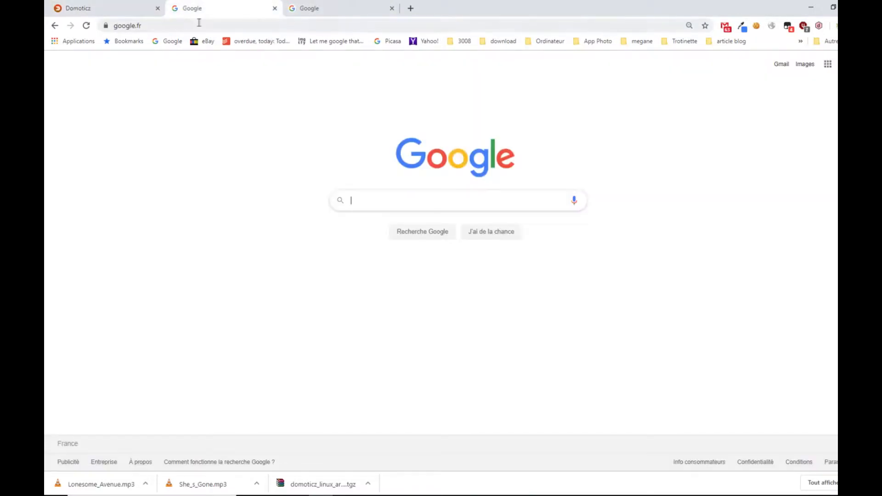
left_click(134, 26)
type("install.domoticz.com")
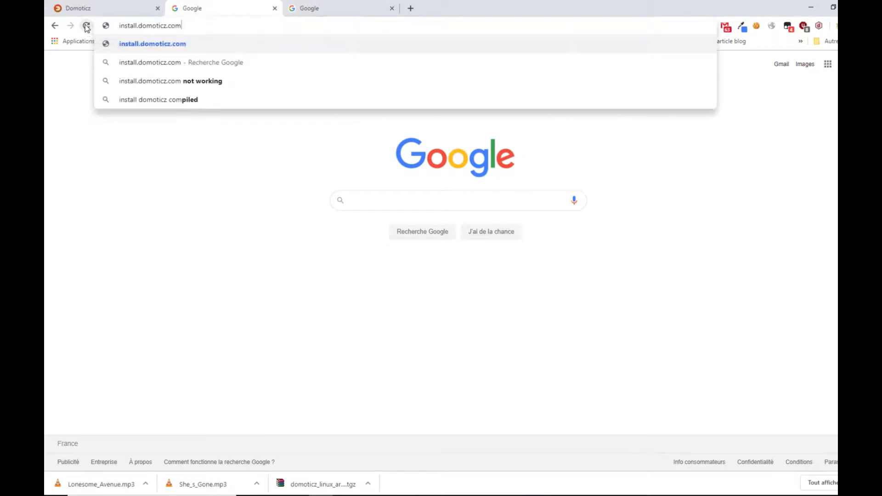
key("Return")
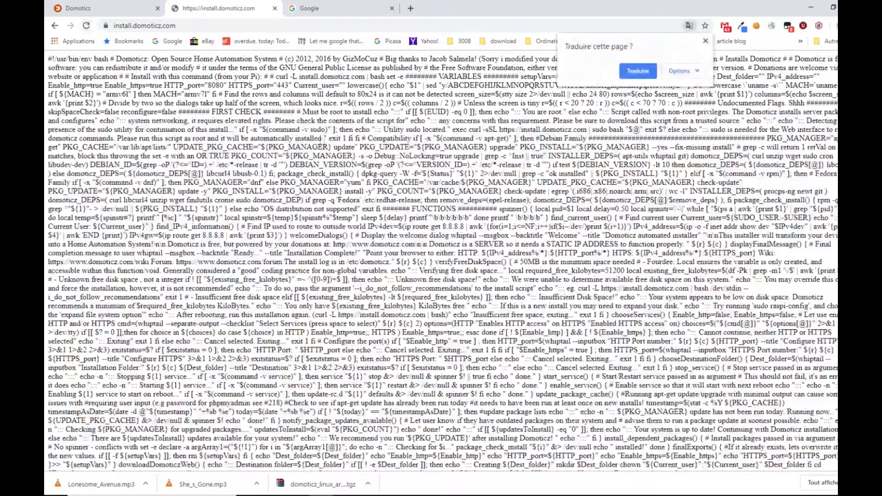
scroll(441, 261, "down", 2)
scroll(441, 261, "down", 3)
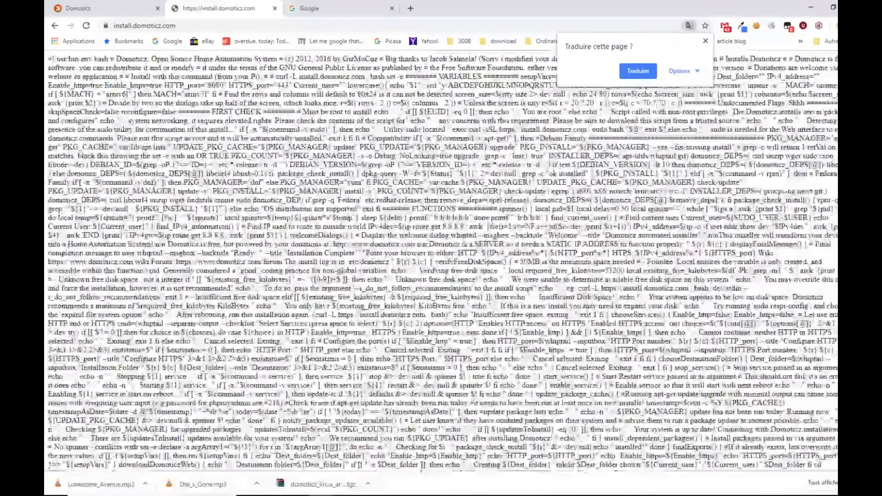
- Return to the Domoticz download page and select the full Raspberry Pi/Ubuntu install command
left_click(105, 9)
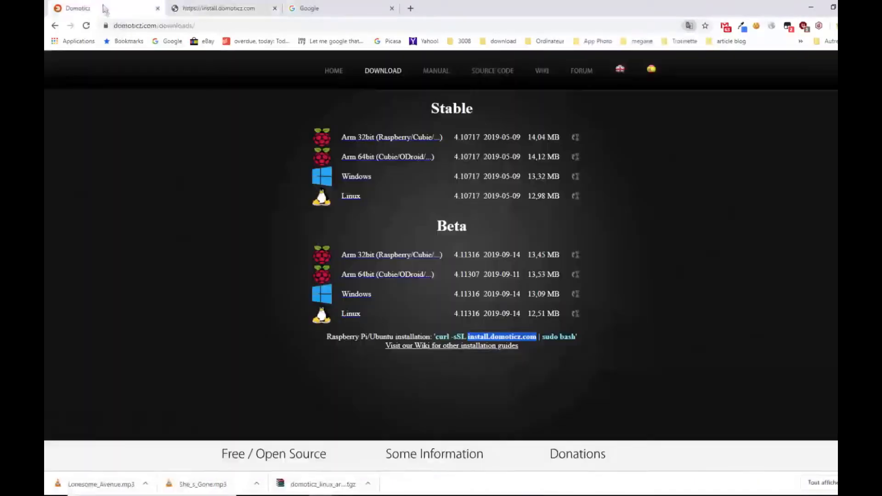
left_click(436, 337)
left_click_drag(436, 337, 575, 336)
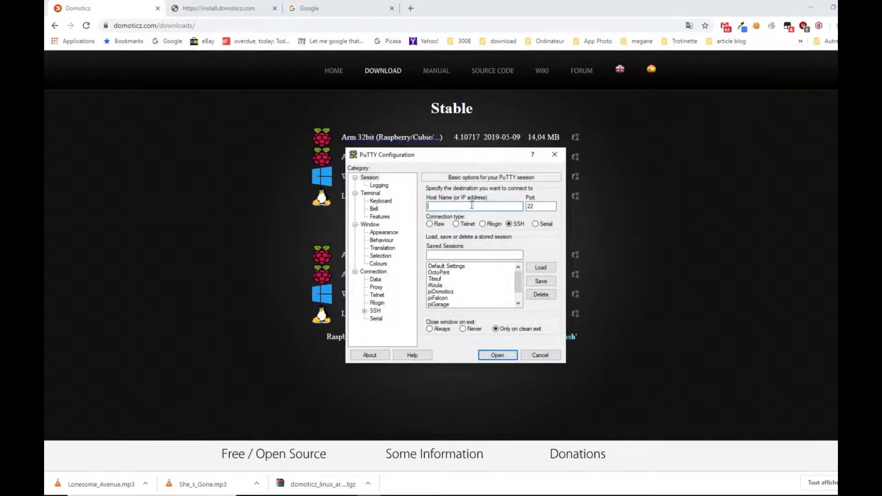
- In PuTTY, open an SSH connection on port 22 to the Raspberry Pi at 192.168.1.25
type("192.168.1.25")
left_click(501, 359)
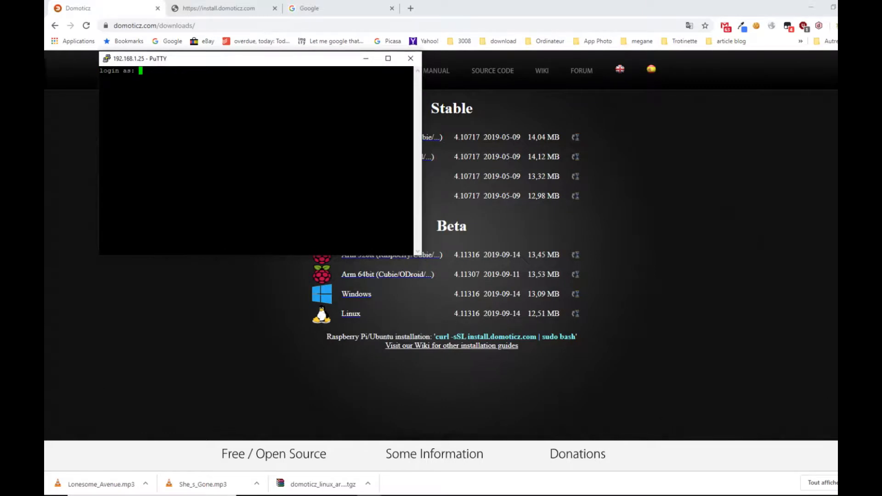
- Log in to the Raspberry Pi as pi with the account password
type("pi")
key("Return")
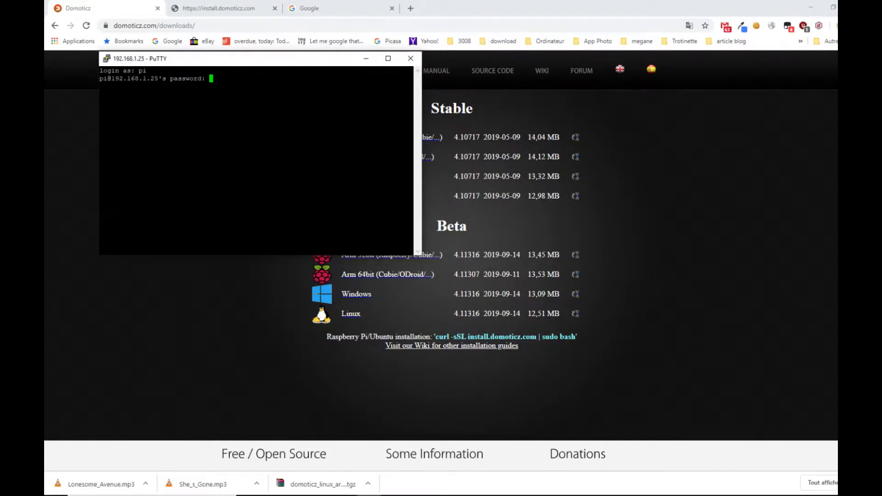
key("Return")
- Enlarge the PuTTY terminal window and place it over the blank Google page
left_click_drag(261, 63, 487, 83)
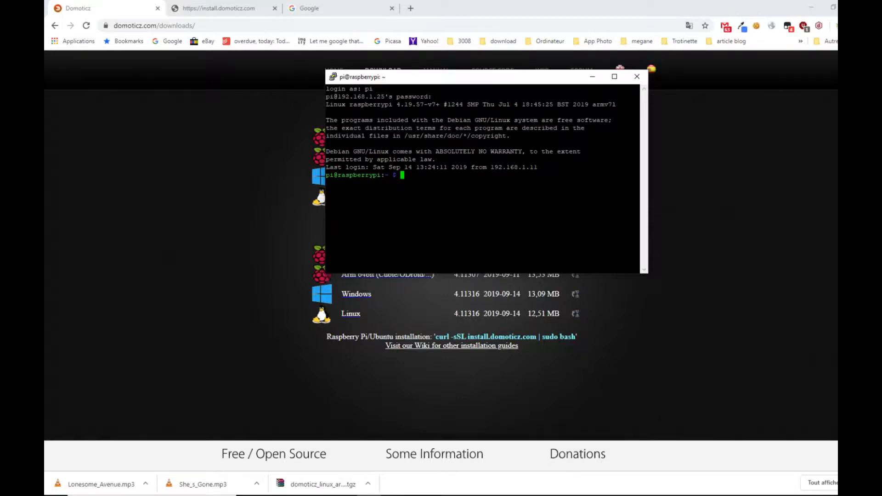
left_click_drag(325, 274, 204, 274)
left_click_drag(394, 272, 401, 359)
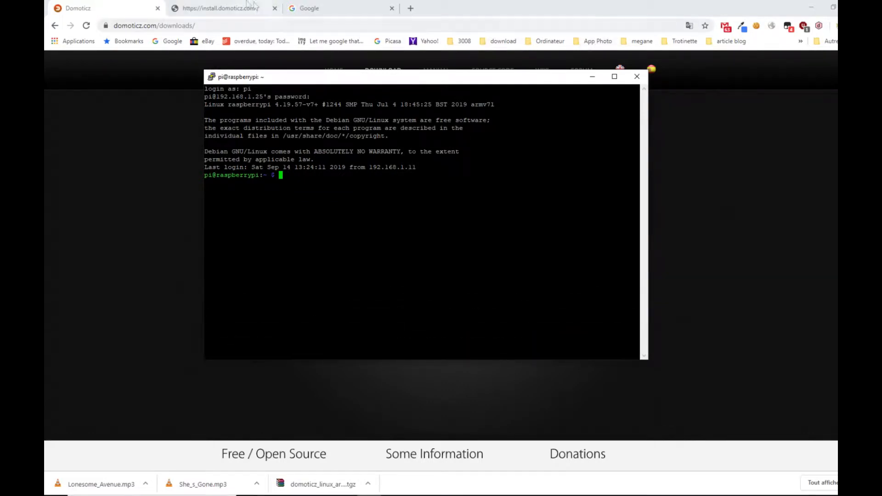
left_click(321, 9)
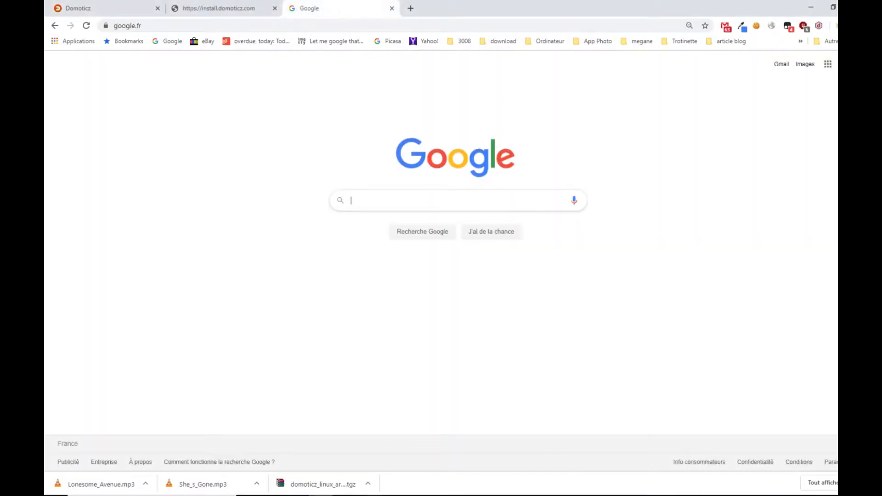
key("alt+Tab")
left_click_drag(406, 81, 420, 91)
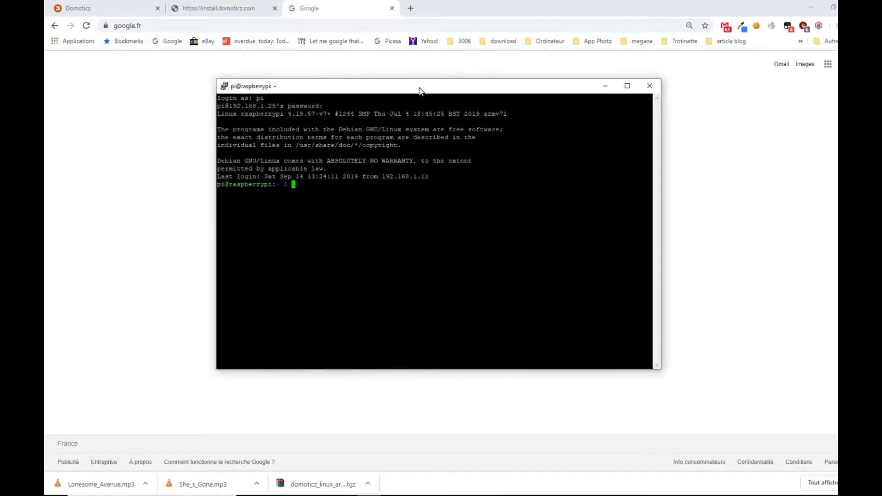
- Copy the command "curl -sSL install.domoticz.com | sudo bash" from the Domoticz download page and run it in the PuTTY terminal
left_click(91, 9)
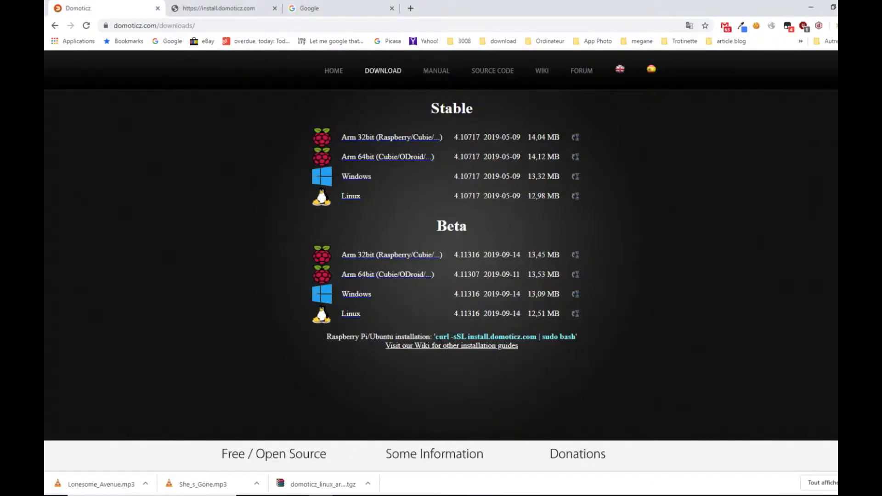
left_click_drag(436, 337, 575, 337)
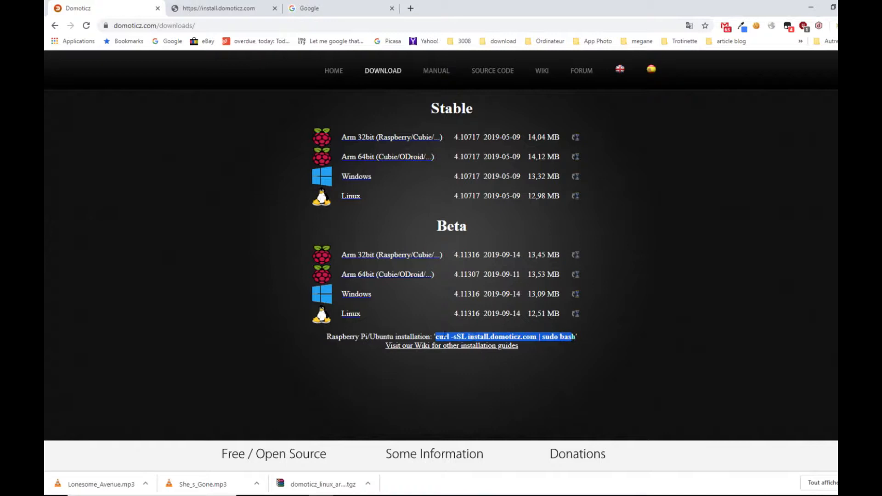
left_click_drag(438, 336, 575, 338)
key("ctrl+c")
left_click(331, 9)
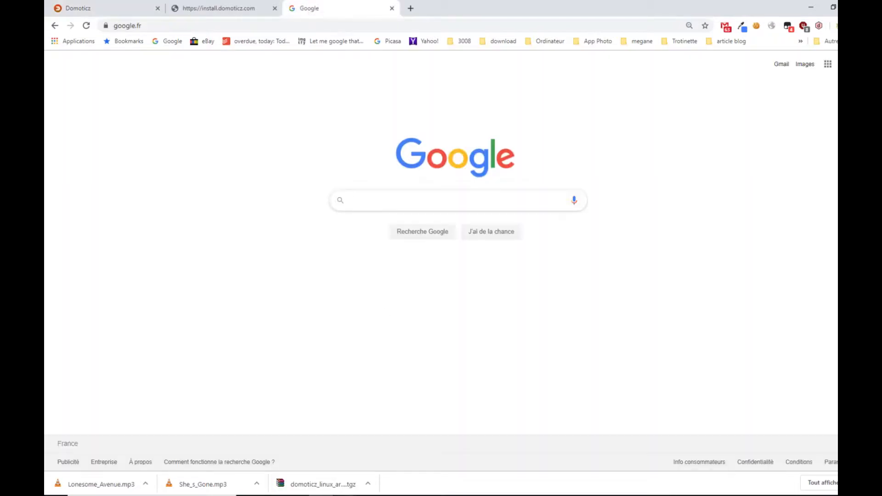
key("alt+Tab")
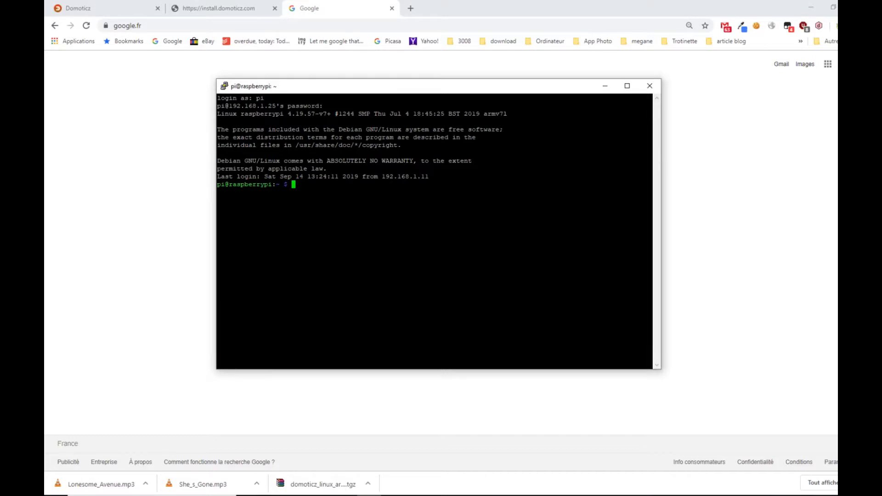
key("shift+Insert")
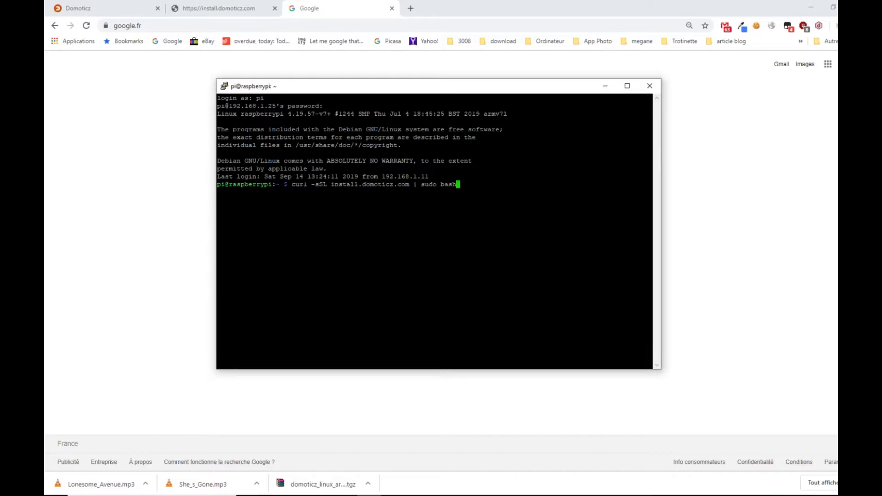
key("Return")
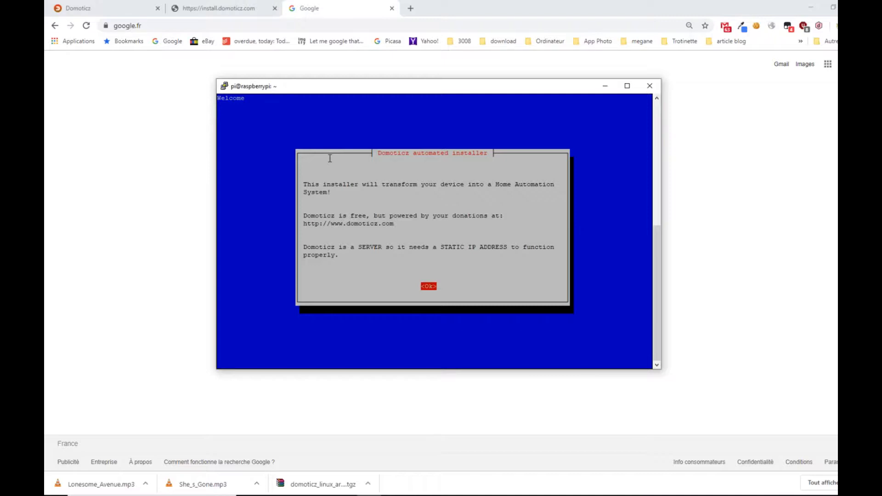
- Continue past the installer's welcome message and accept both HTTP and HTTPS access as enabled services
key("Return")
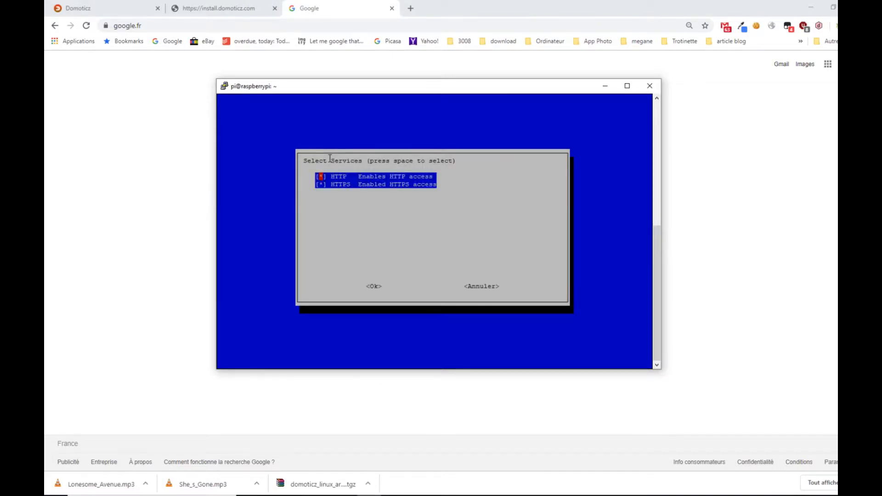
key("Tab")
key("Return")
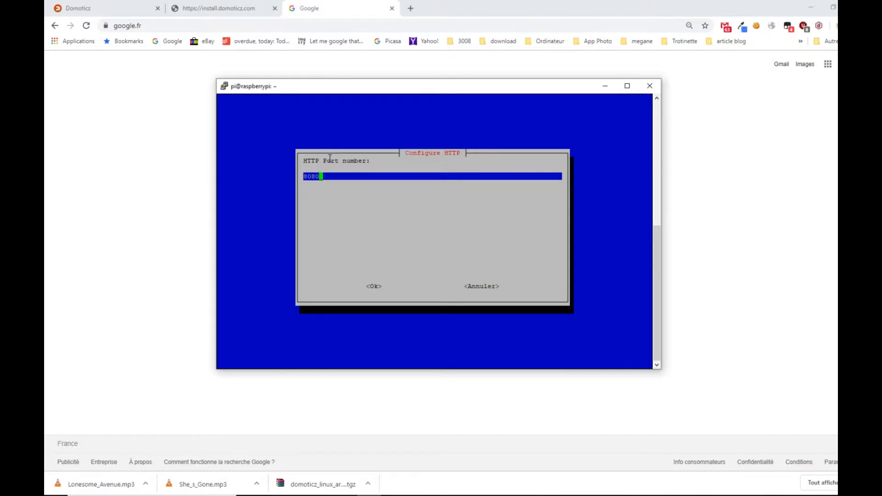
- Accept 8080 as the HTTP port number and 443 as the HTTPS port number
key("Tab")
key("Return")
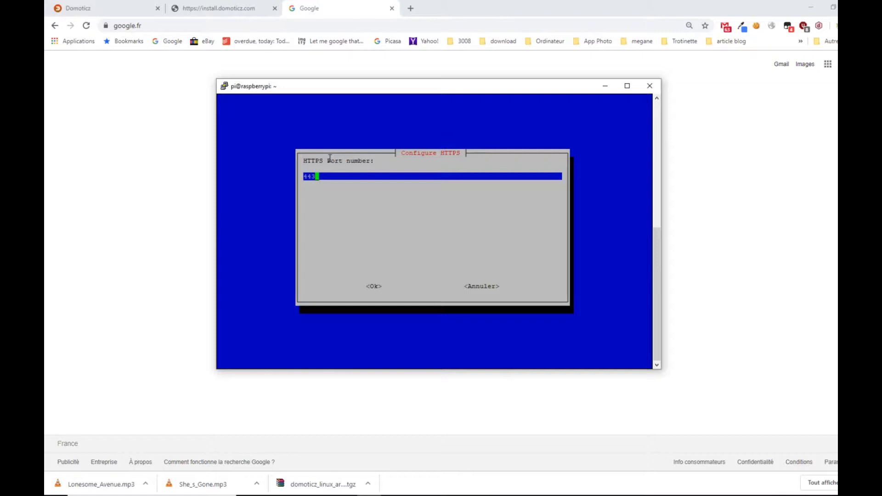
key("Tab")
key("Return")
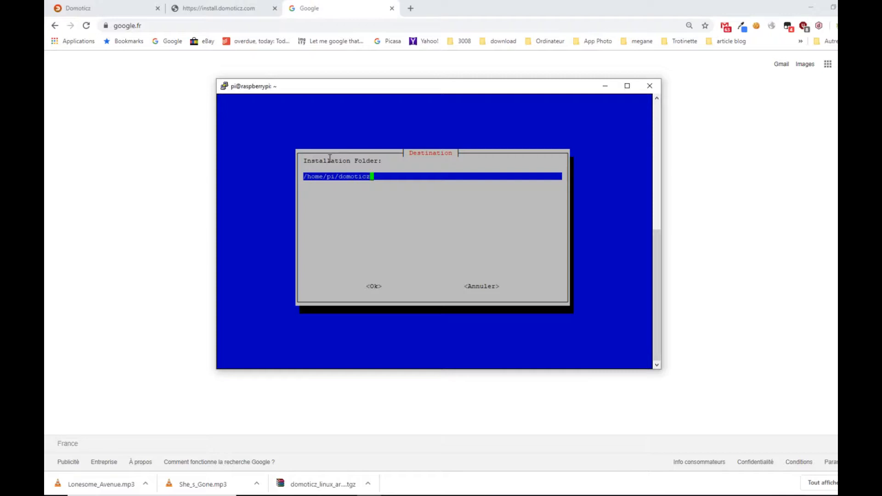
- Accept /home/pi/domoticz as the installation folder, let the installation run, and close its completion message
key("Tab")
key("Return")
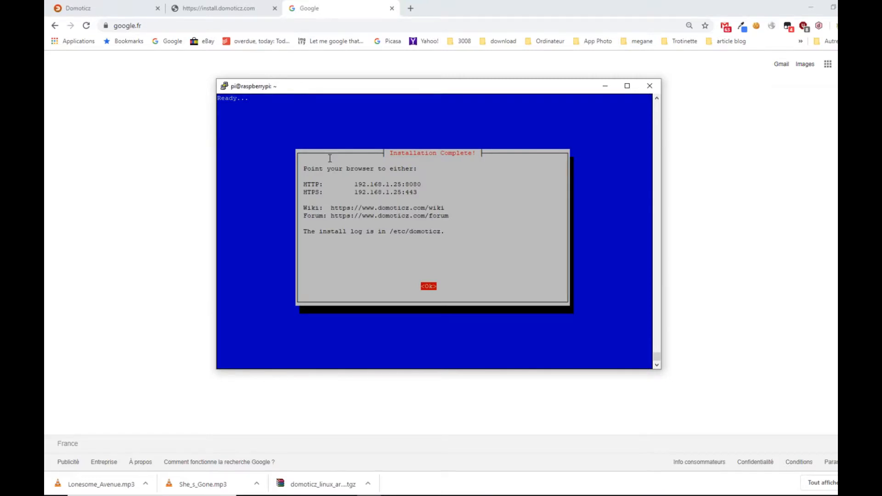
key("Return")
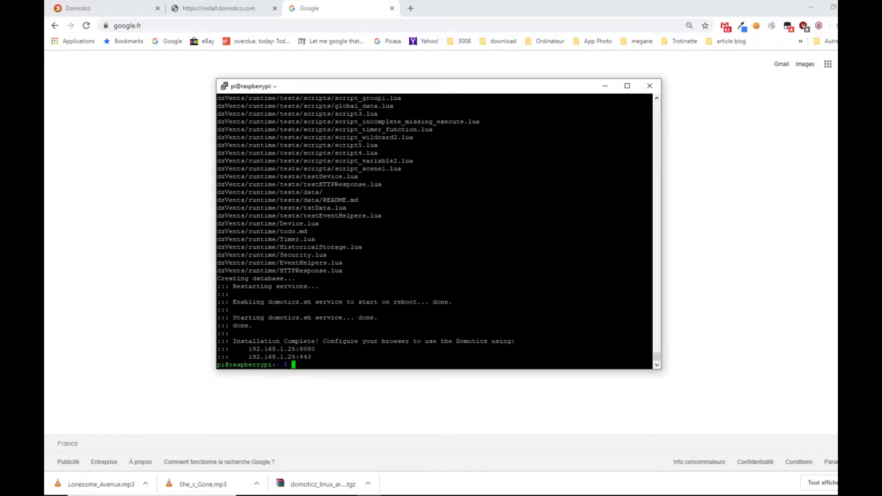
- Open the newly installed Domoticz interface in the browser at 192.168.1.25:8080
left_click(233, 25)
left_click(232, 24)
type("192.168")
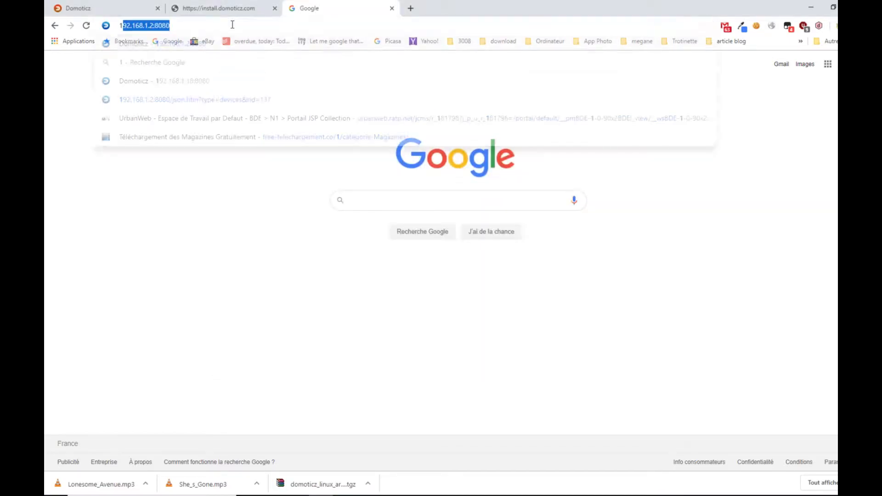
type(".1.25:8080")
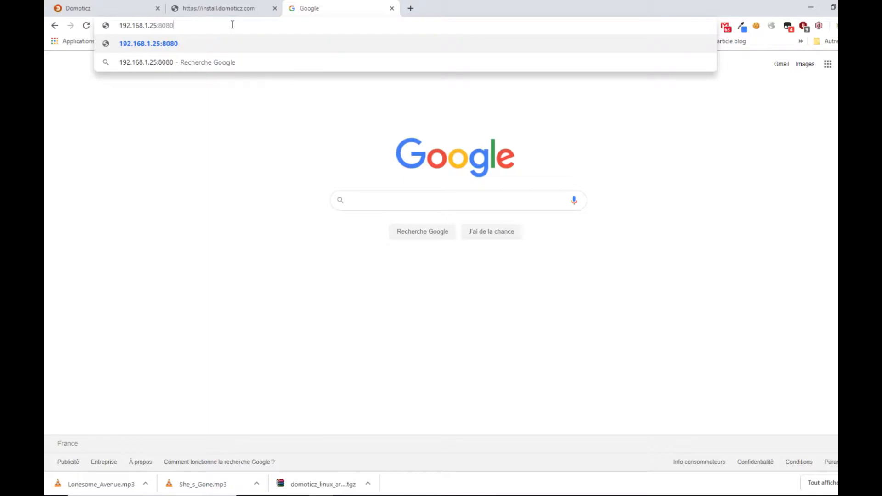
key("Return")
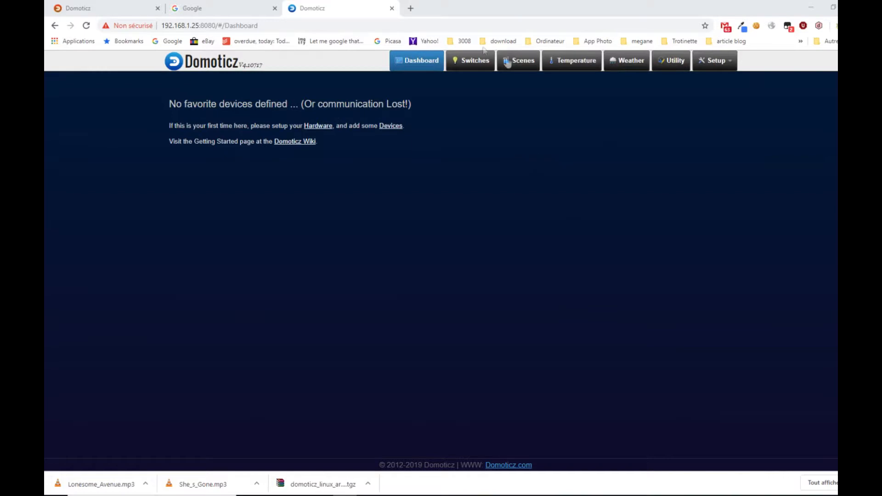
- In the system settings, set the interface language to French, keep the default theme, and try to apply the settings
left_click(725, 63)
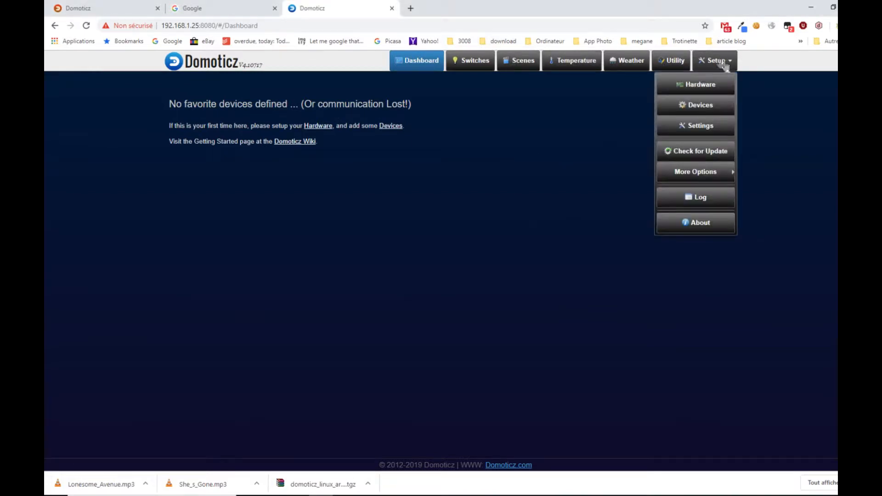
left_click(707, 131)
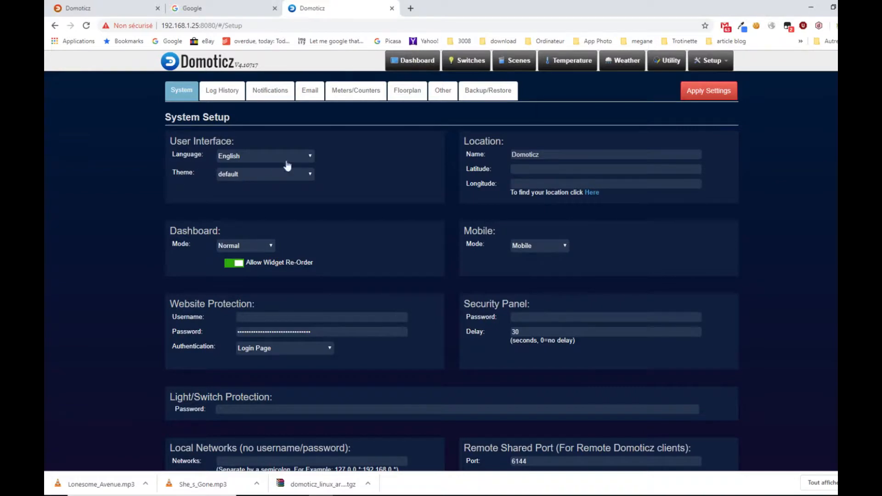
left_click(301, 160)
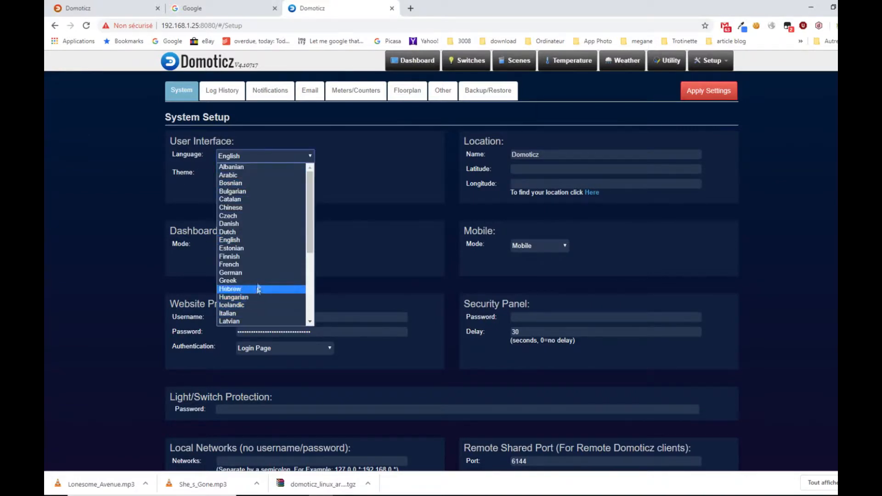
left_click(250, 270)
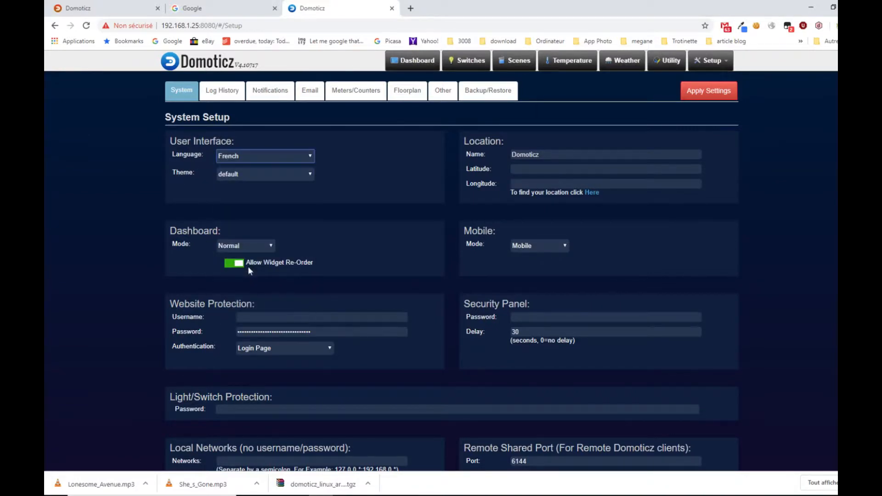
left_click(256, 175)
left_click(338, 180)
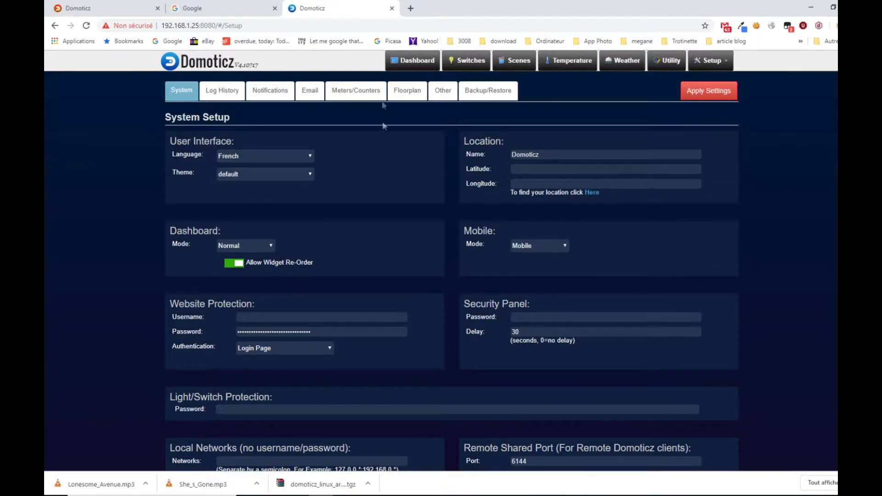
left_click(706, 98)
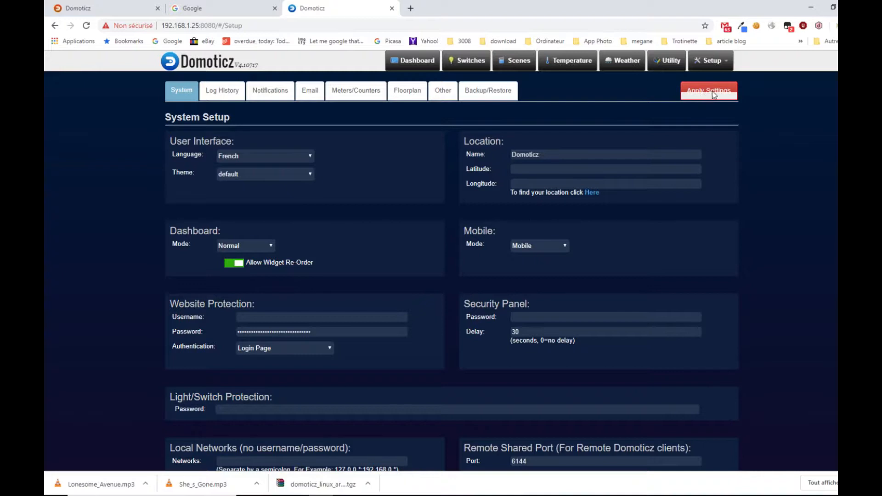
left_click(709, 95)
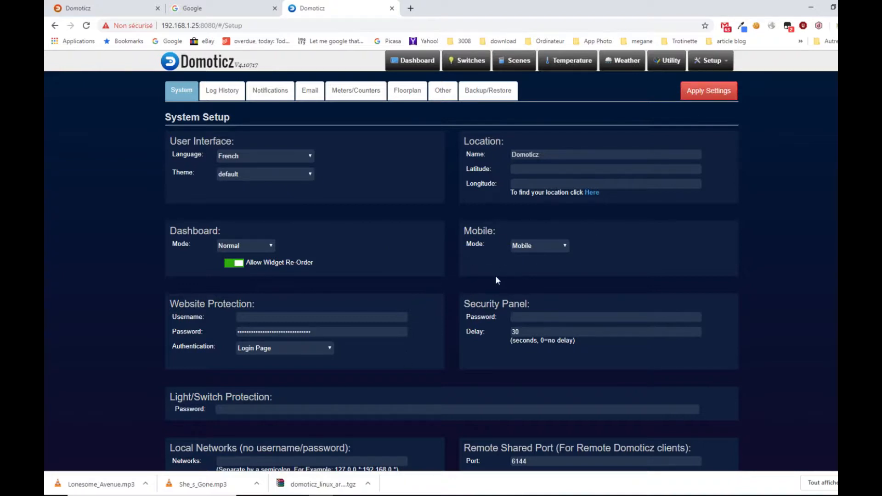
- Change the location name in the system settings to testDomoticz
left_click(545, 152)
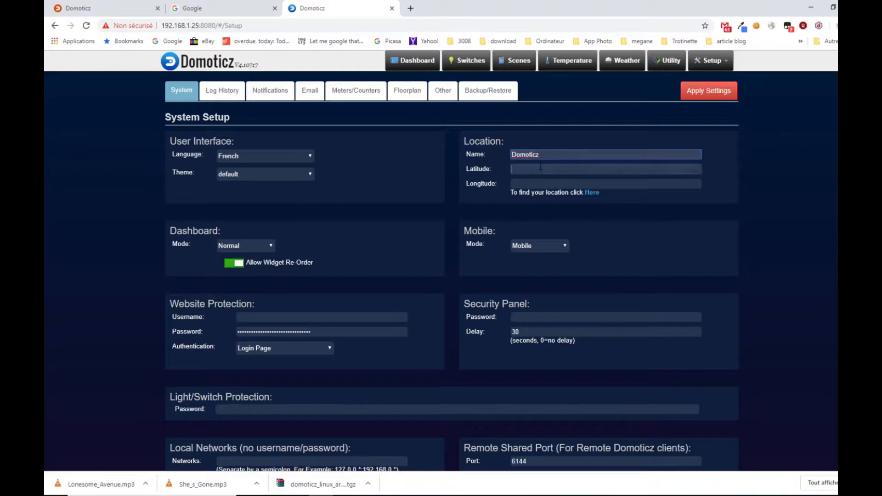
left_click(575, 169)
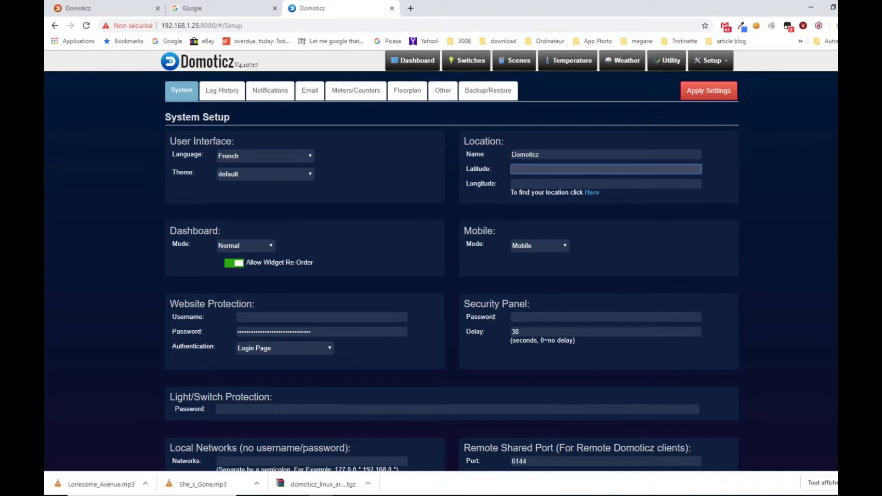
left_click(512, 154)
type("test")
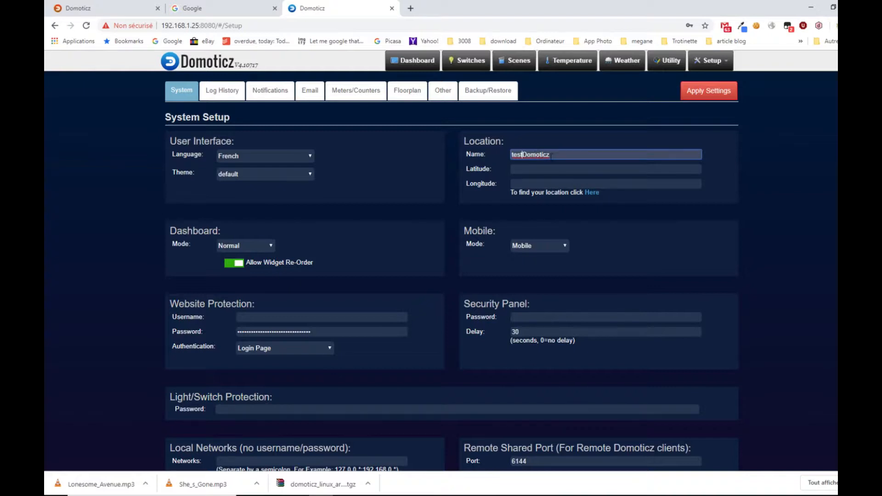
- Fill in the latitude and longitude with the geolocation finder, apply the settings, and dismiss the browser's offer to save the password
left_click(560, 168)
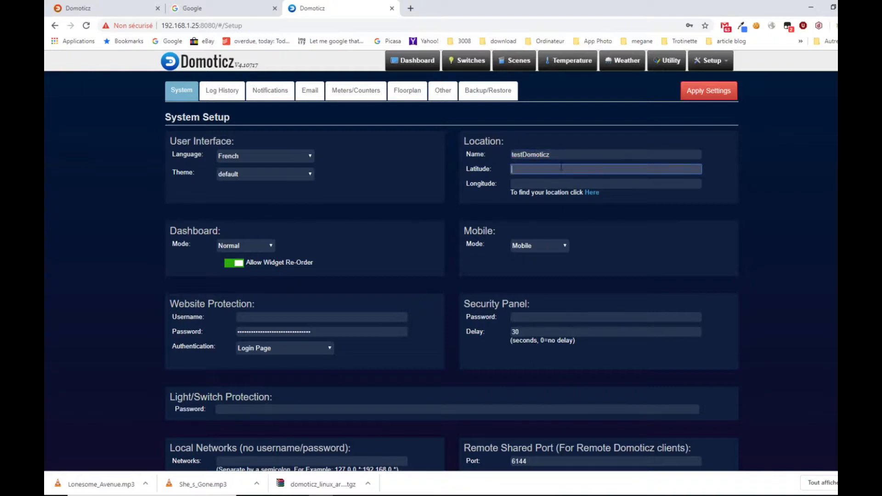
left_click(590, 194)
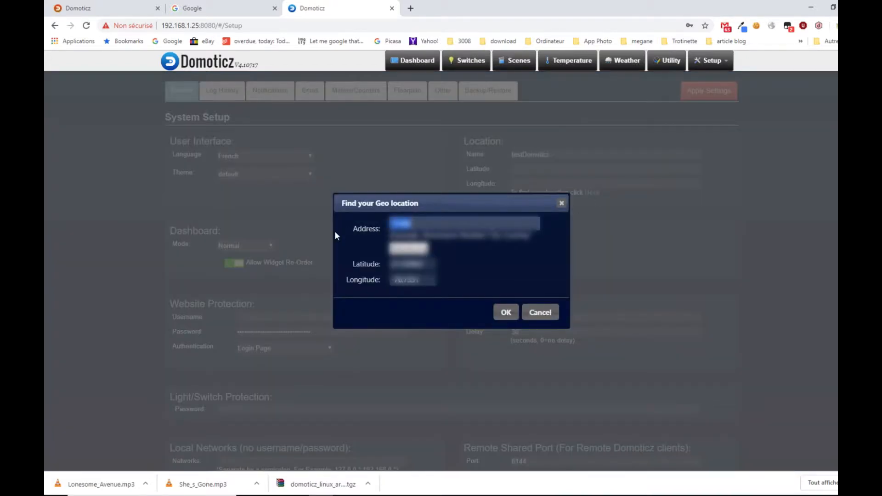
left_click(416, 251)
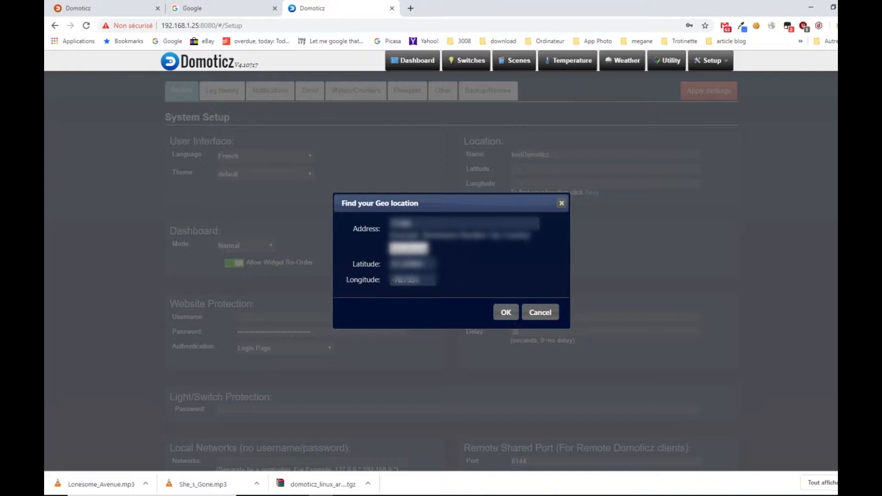
left_click(506, 314)
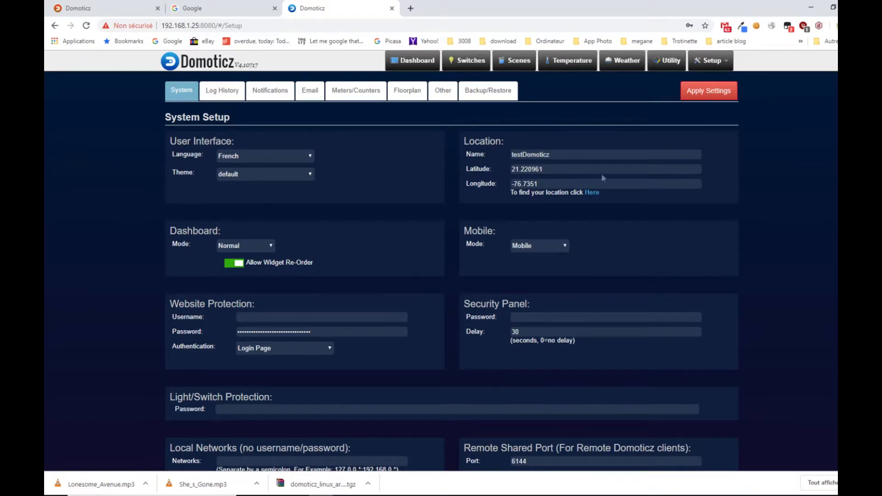
left_click(707, 90)
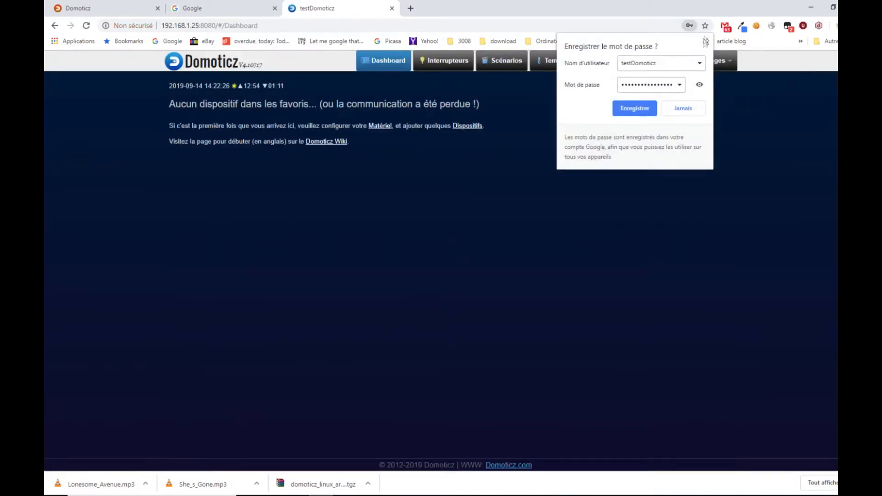
left_click(706, 40)
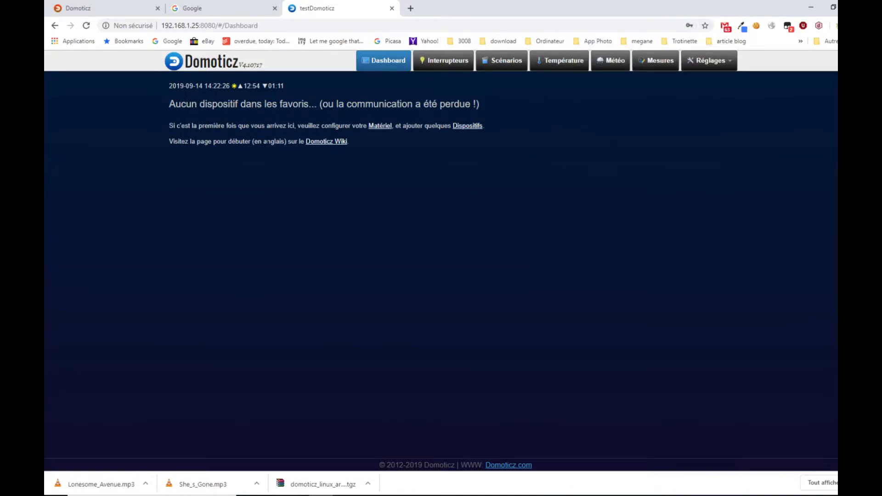
- Look over the translated Température page and the Réglages options, and return to the dashboard
left_click(575, 66)
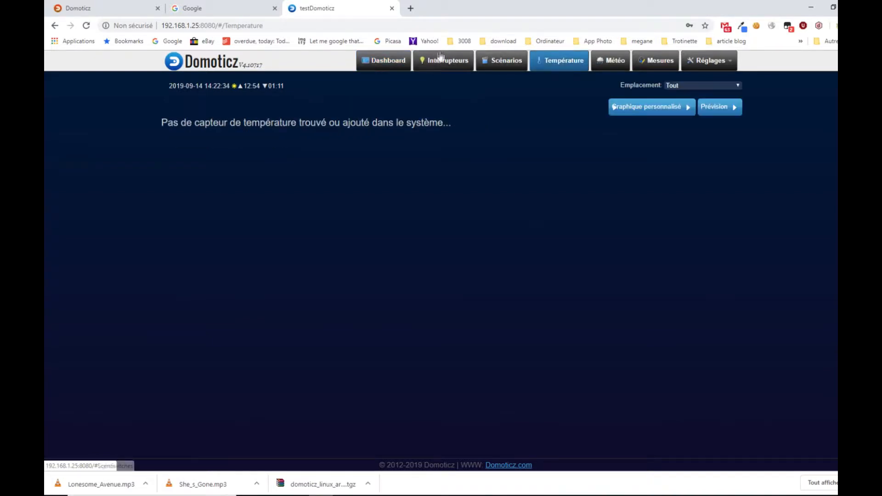
left_click(709, 65)
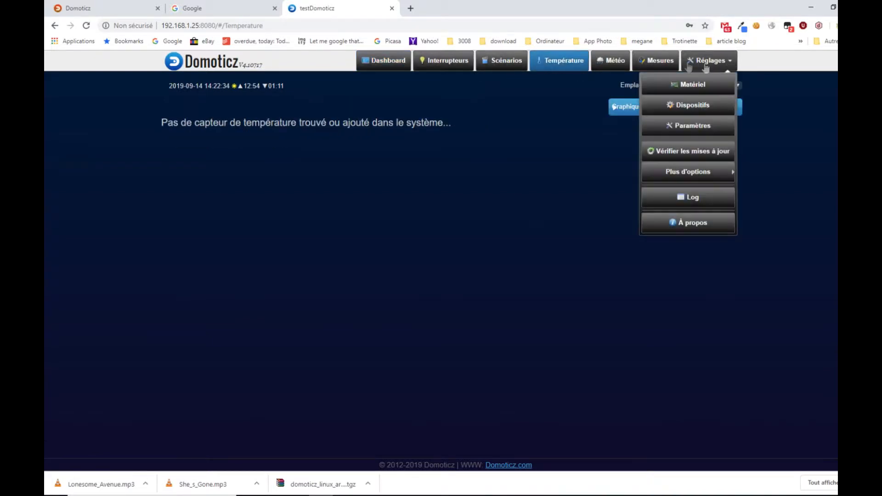
left_click(390, 63)
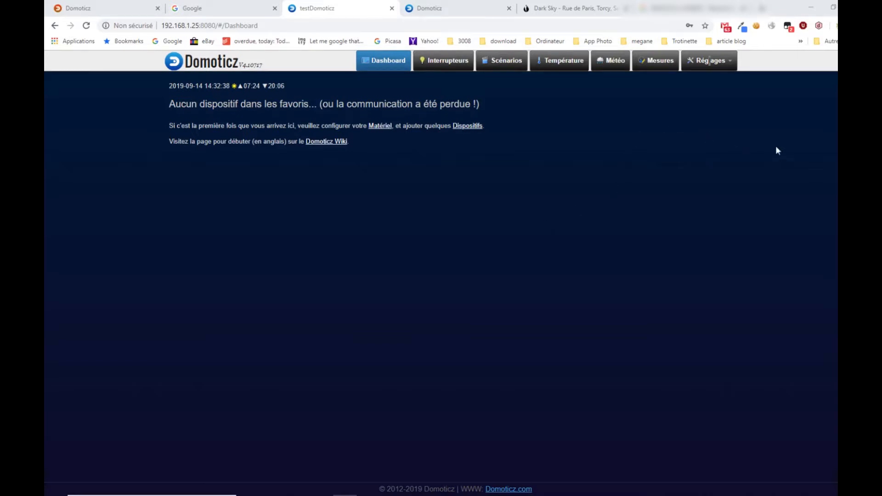
- On the Matériel page, fill in a new hardware entry named météo with the type DarkSky (Weather Lookup)
left_click(712, 62)
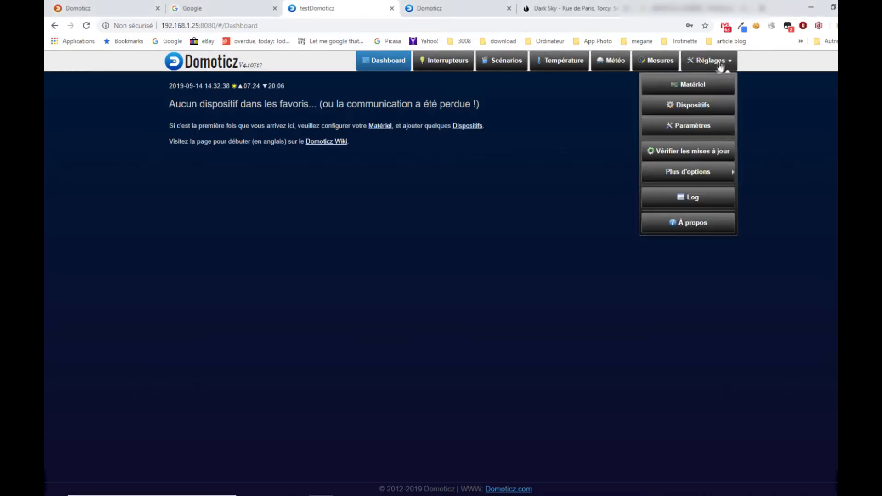
left_click(690, 87)
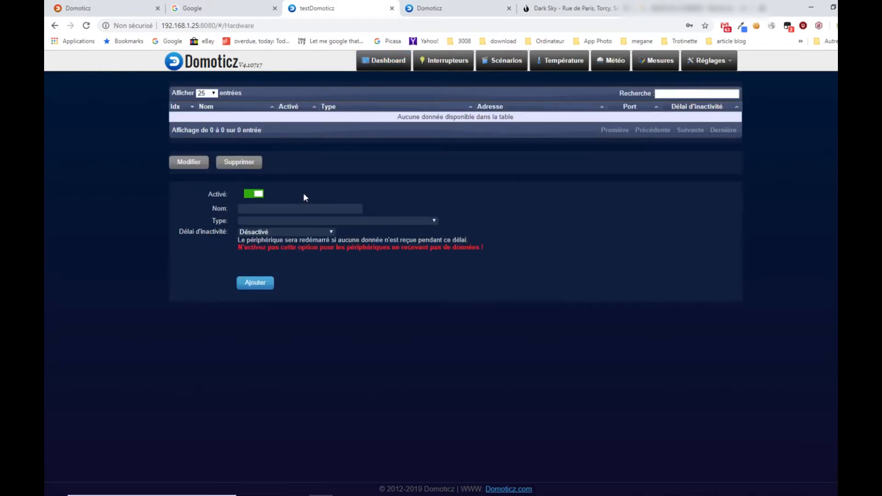
left_click(323, 209)
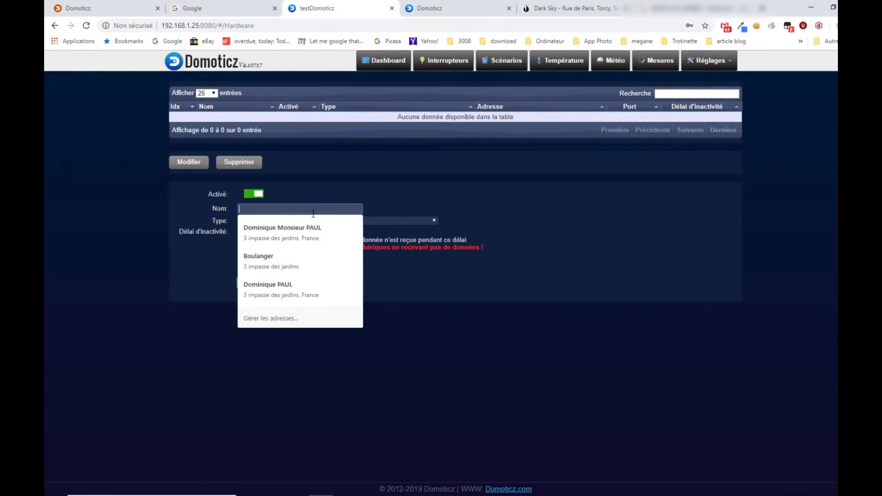
type("m")
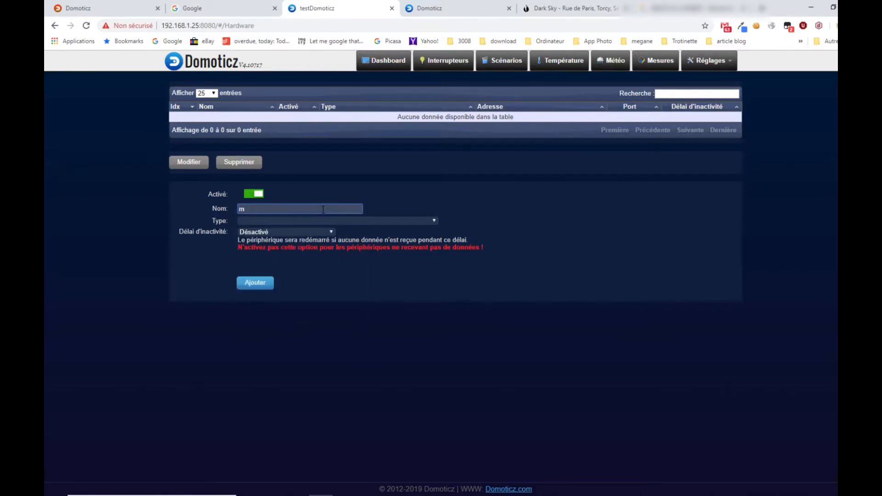
type("étéo")
left_click(434, 222)
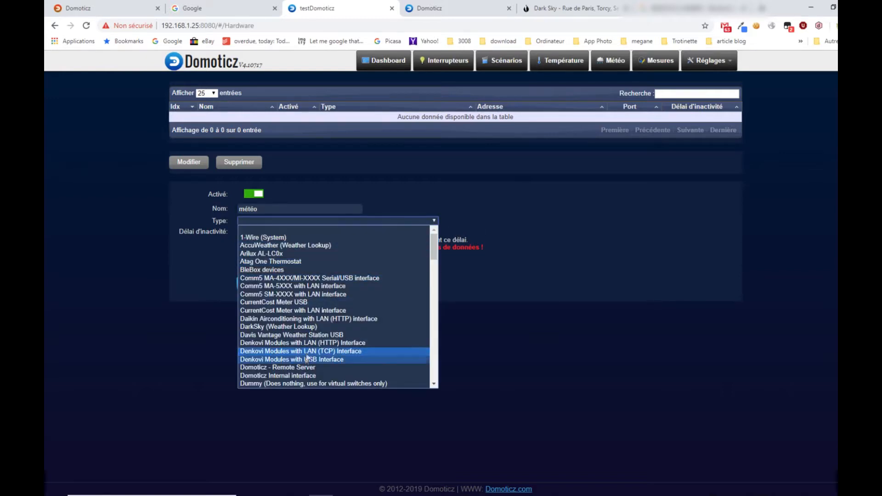
left_click(286, 327)
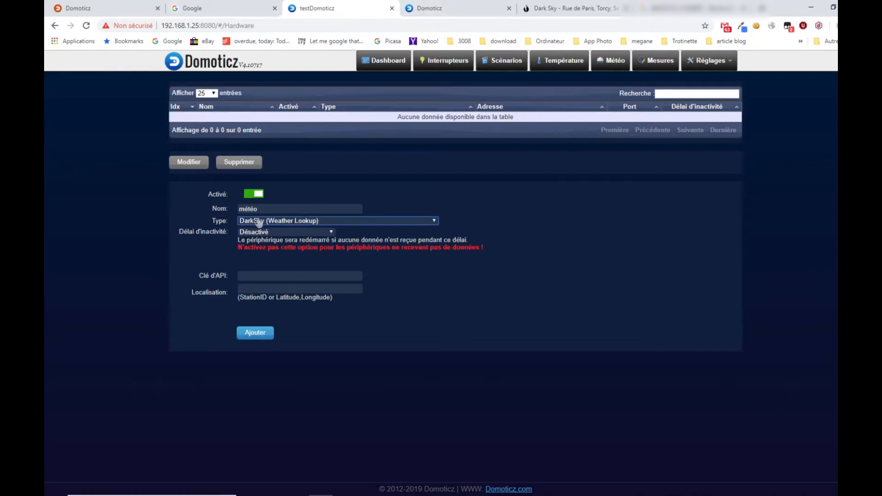
- Search Google for darksky, open the Dark Sky website in a separate tab, and dismiss the translation offer
left_click(216, 9)
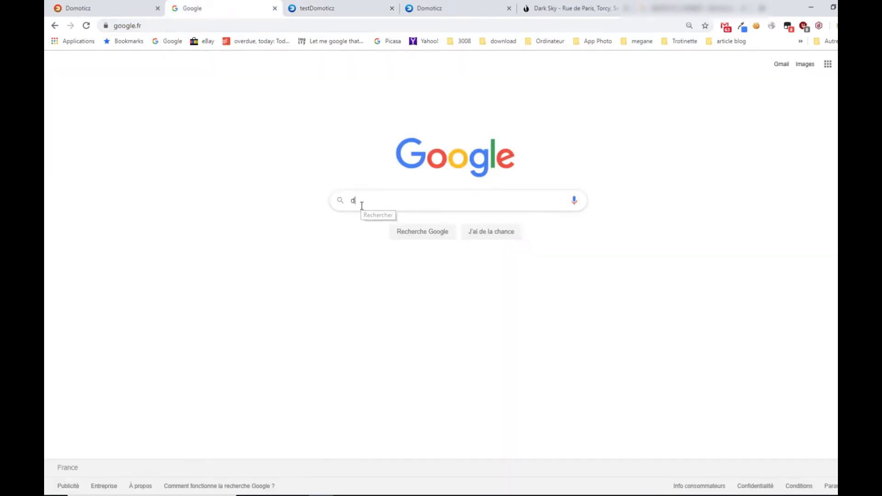
type("darks")
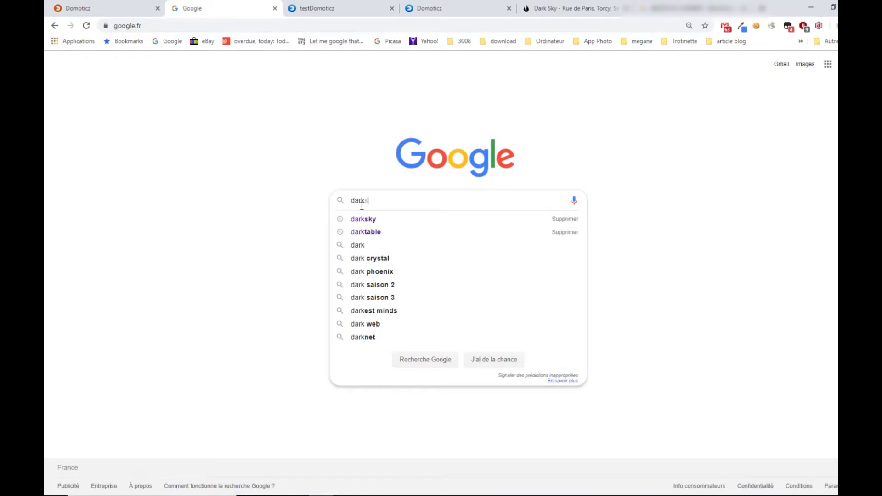
type("ky")
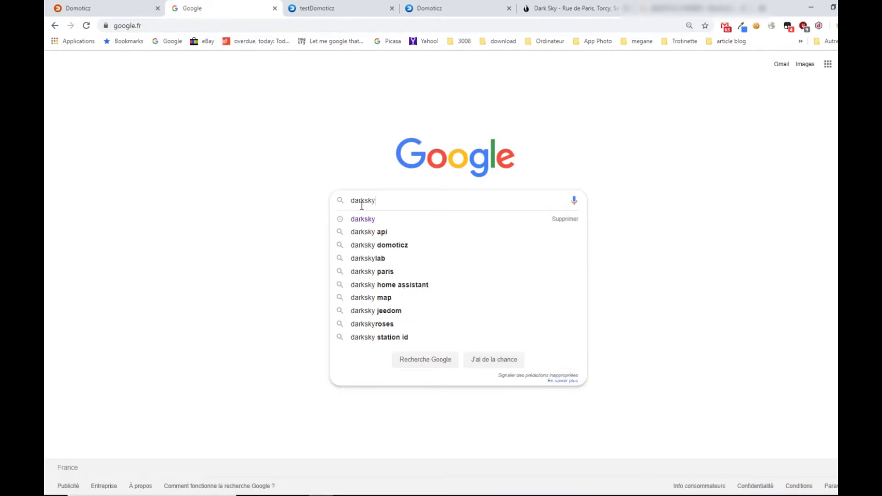
key("Return")
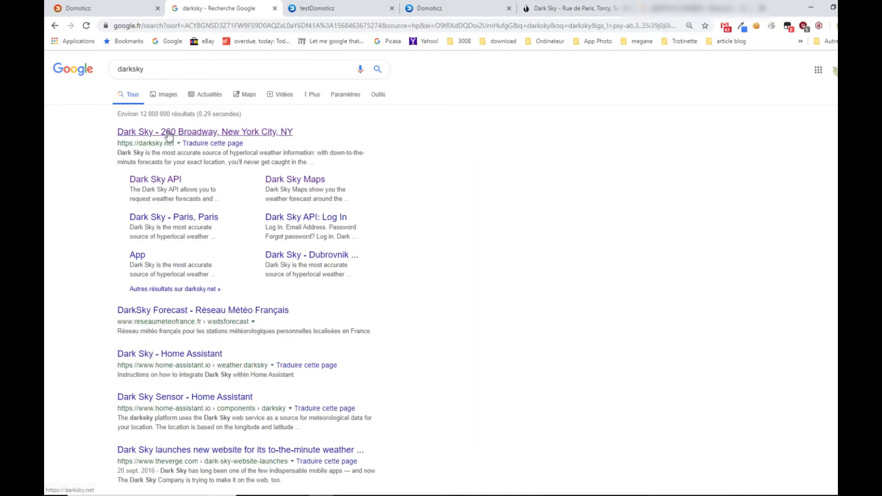
middle_click(169, 135)
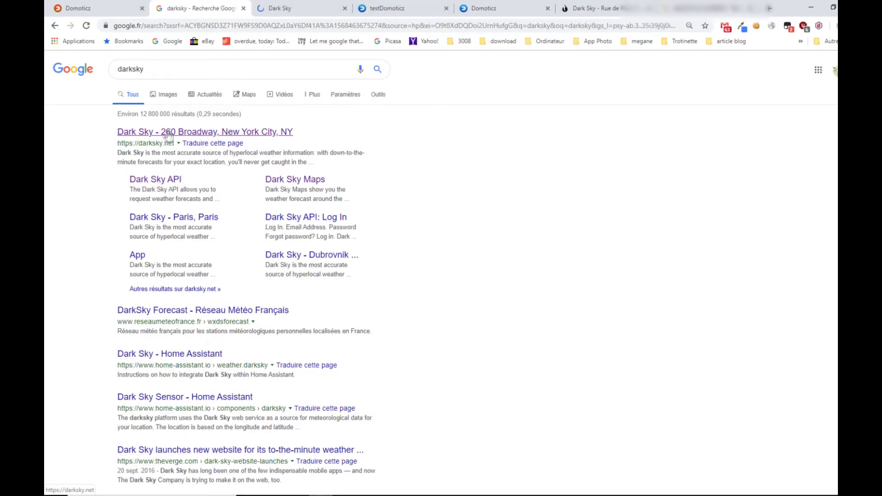
left_click(296, 12)
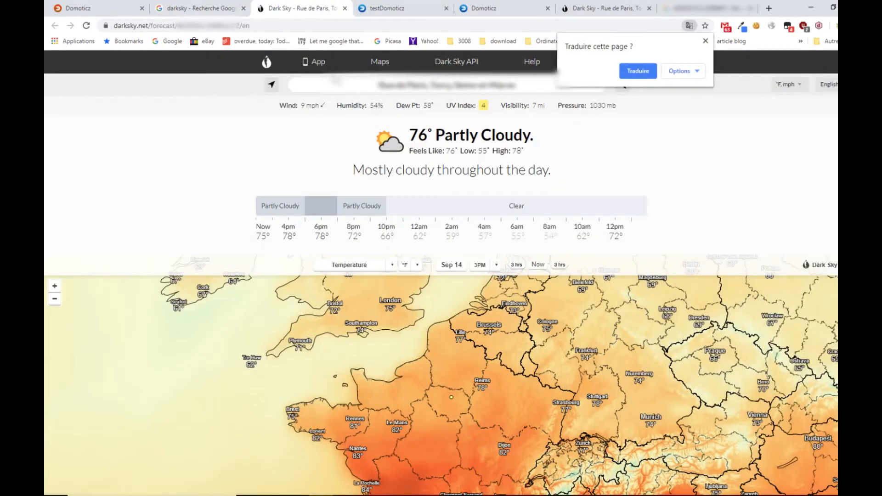
left_click(706, 40)
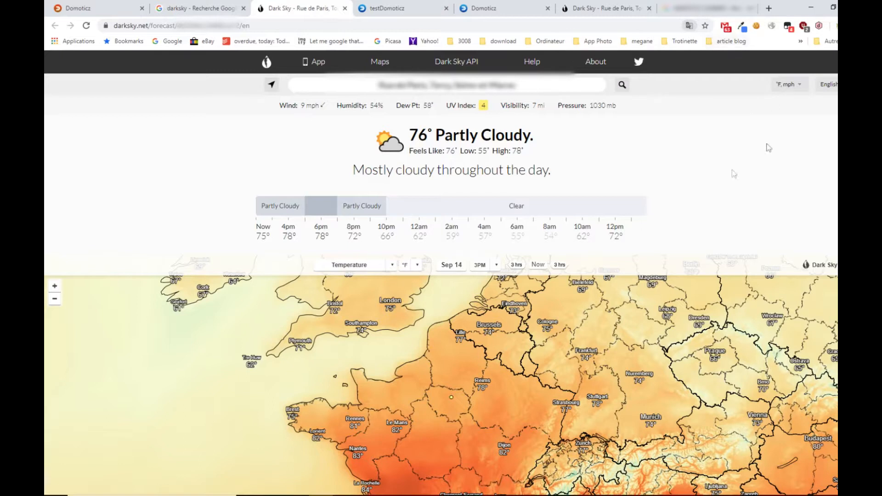
- Look up the weather for the home address on Dark Sky and select the coordinates in the page's URL
left_click_drag(380, 84, 577, 87)
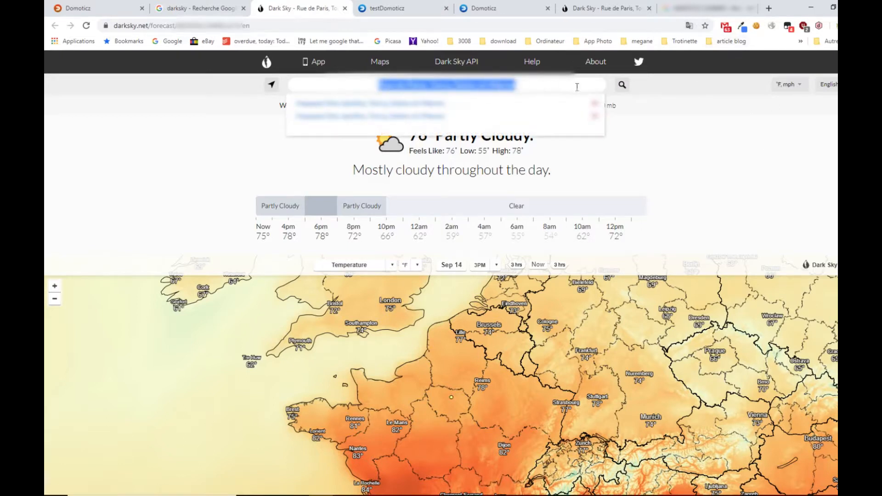
left_click(665, 96)
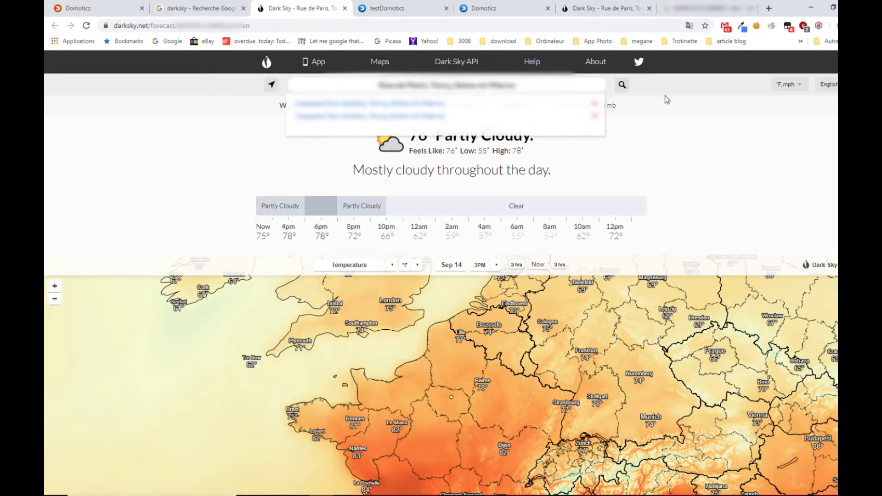
left_click(622, 85)
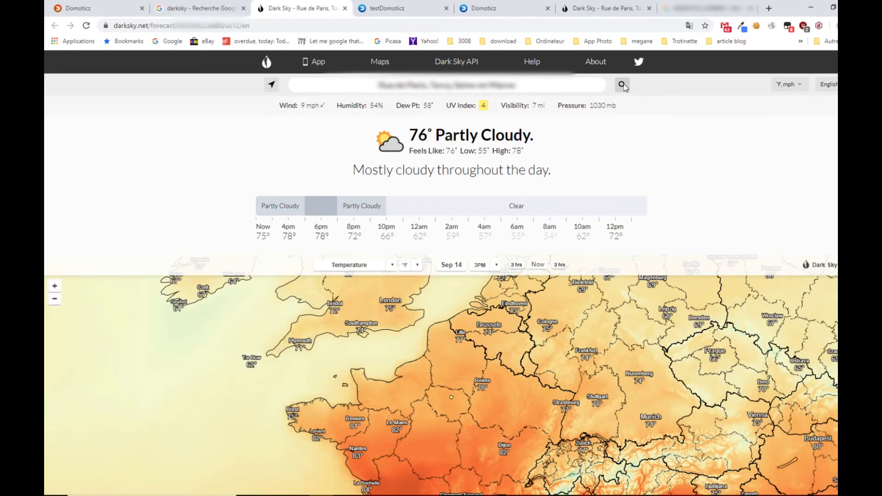
left_click_drag(178, 25, 223, 26)
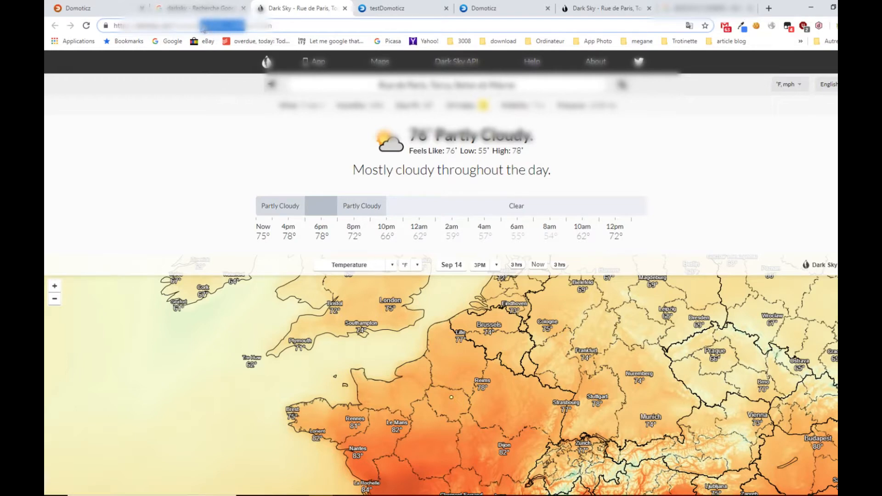
- Back in the testDomoticz hardware form, paste the copied coordinates as the météo entry's Localisation and ready the Clé d'API field
left_click(402, 10)
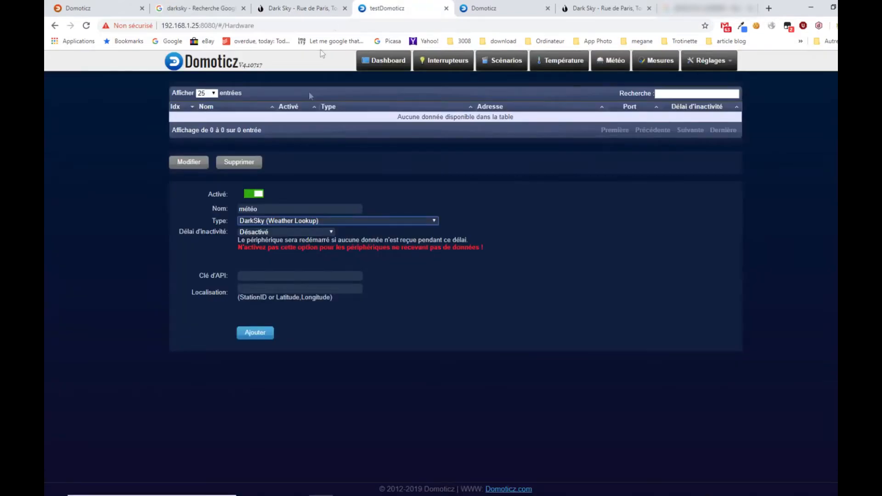
left_click(269, 288)
key("ctrl+v")
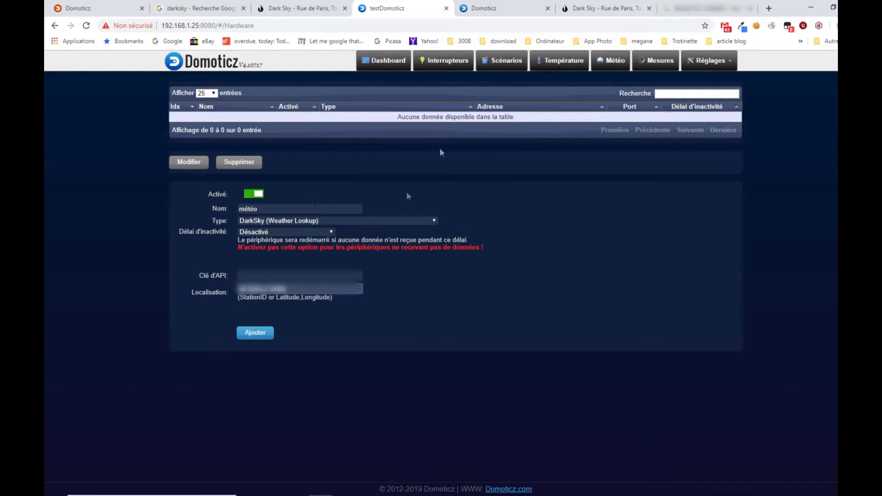
left_click(287, 276)
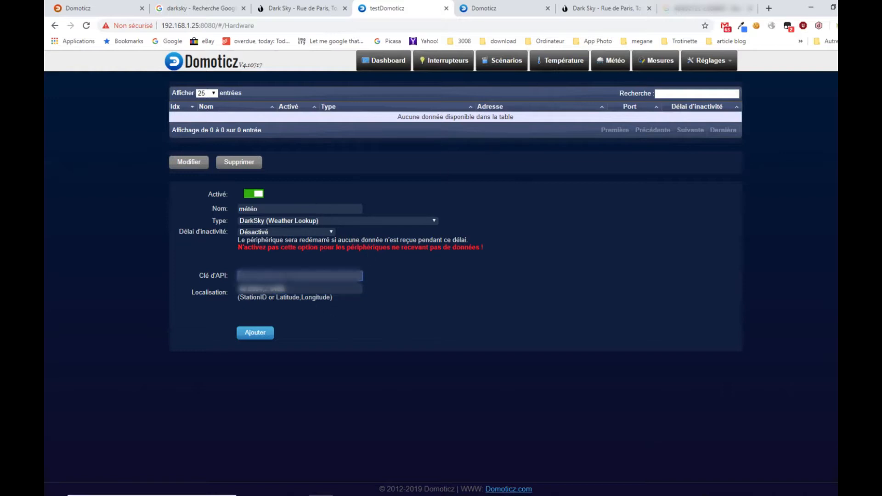
- Return to the Dark Sky site and open the registration form for a free Dark Sky API account
left_click(497, 10)
left_click(427, 10)
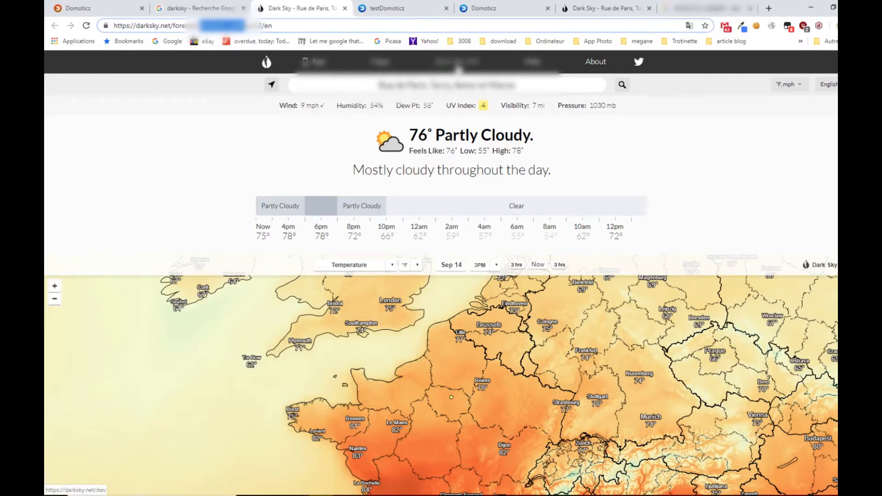
left_click(460, 68)
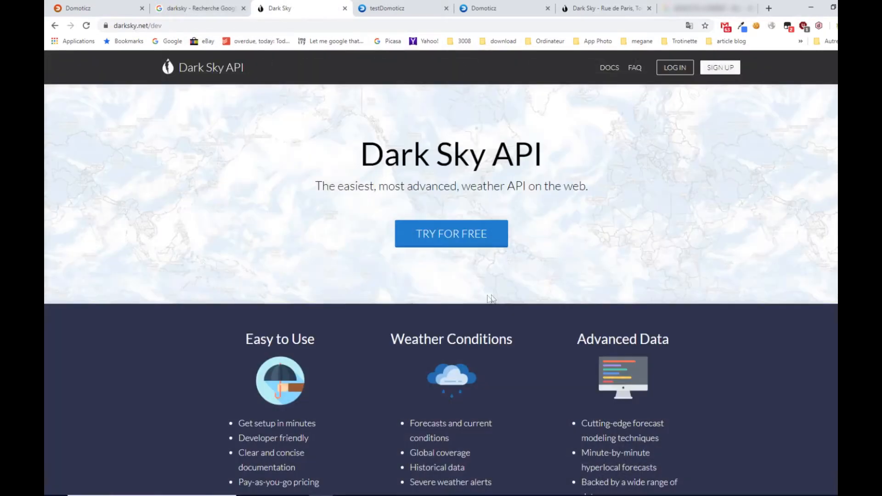
left_click(451, 237)
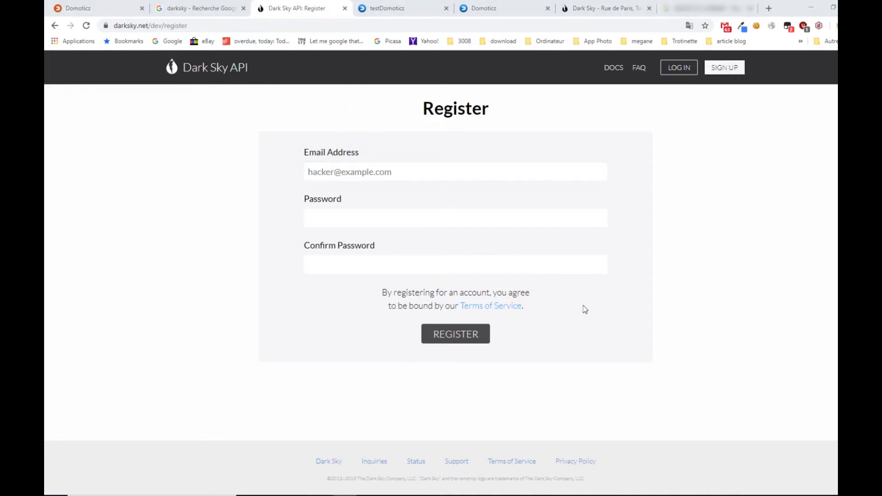
- Paste the API key into the météo entry's Clé d'API field in Domoticz and add the hardware
left_click(395, 10)
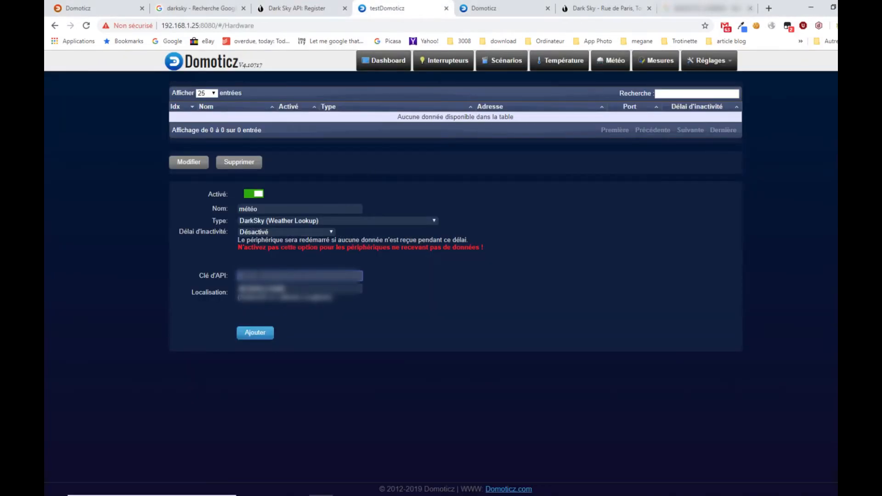
key("ctrl+v")
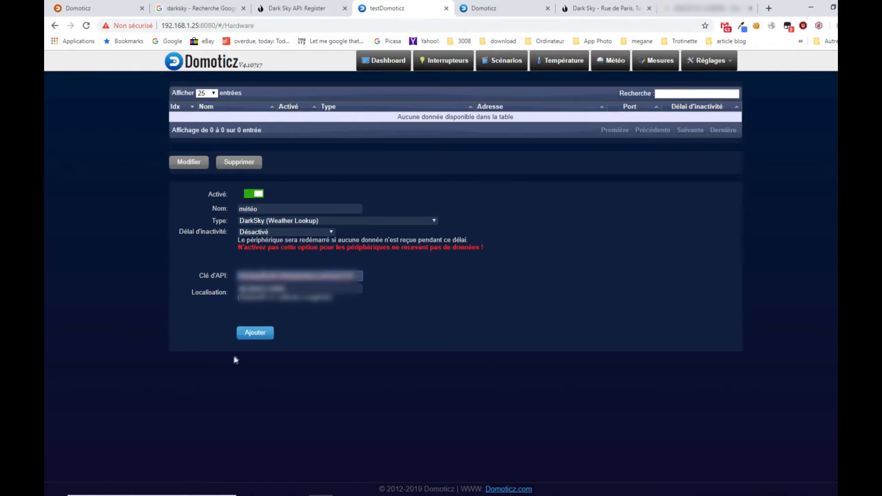
left_click(256, 335)
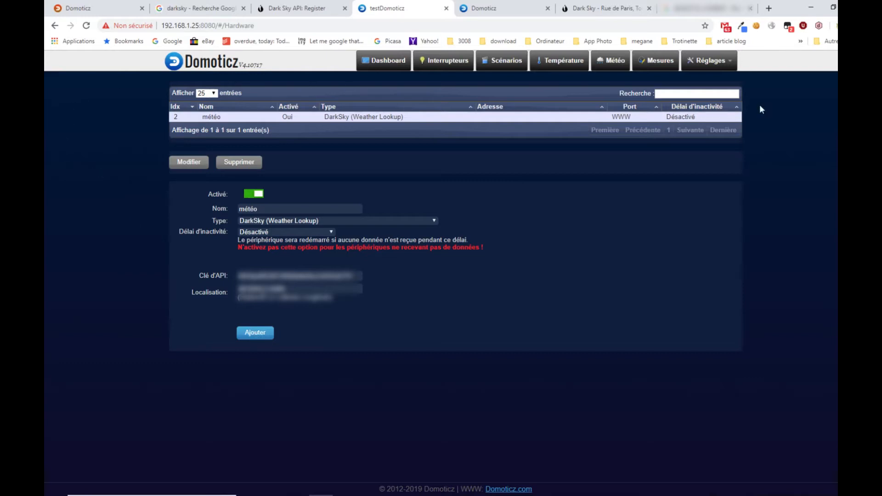
- In the Dispositifs list, add the THB temperature, humidity and barometer device under the name Température
left_click(719, 63)
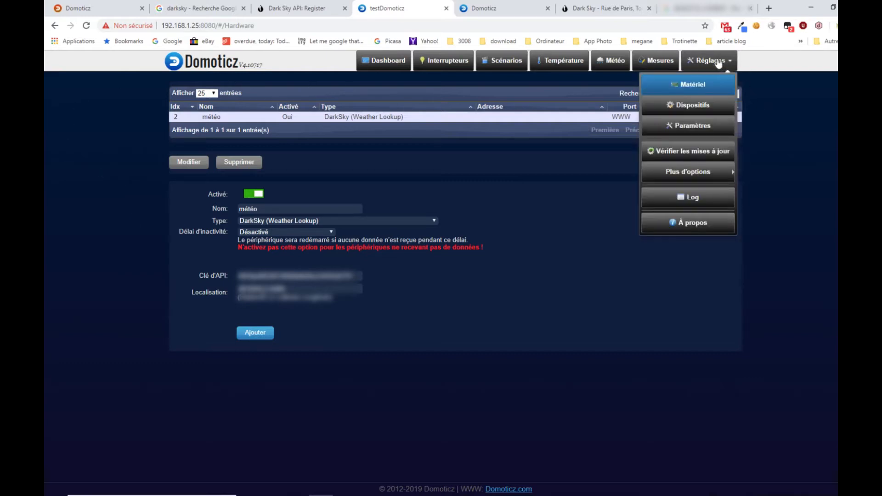
left_click(700, 108)
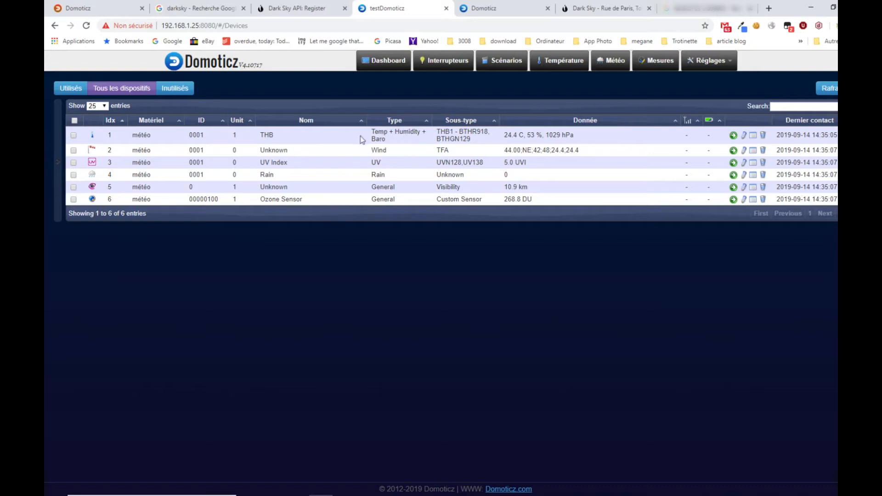
left_click(733, 135)
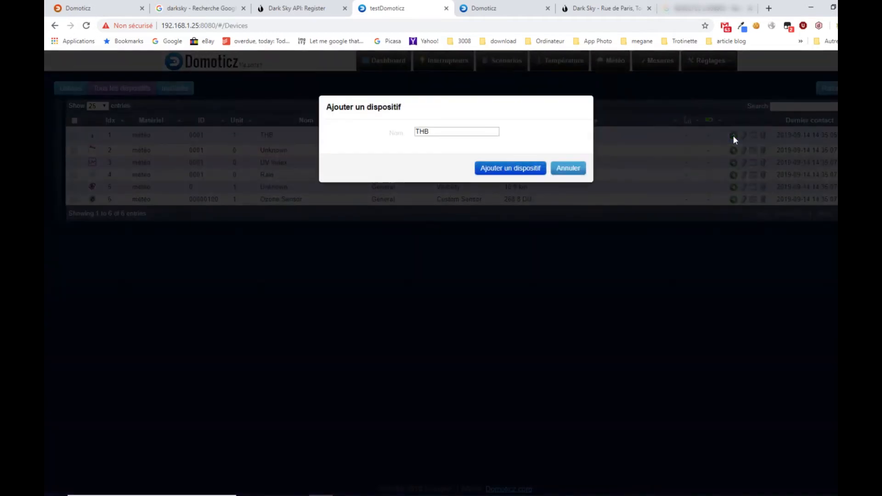
double_click(479, 131)
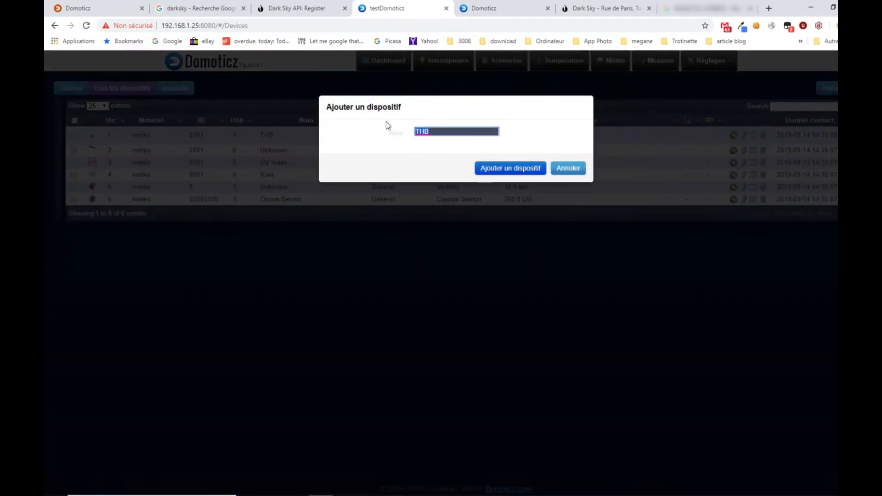
type("T")
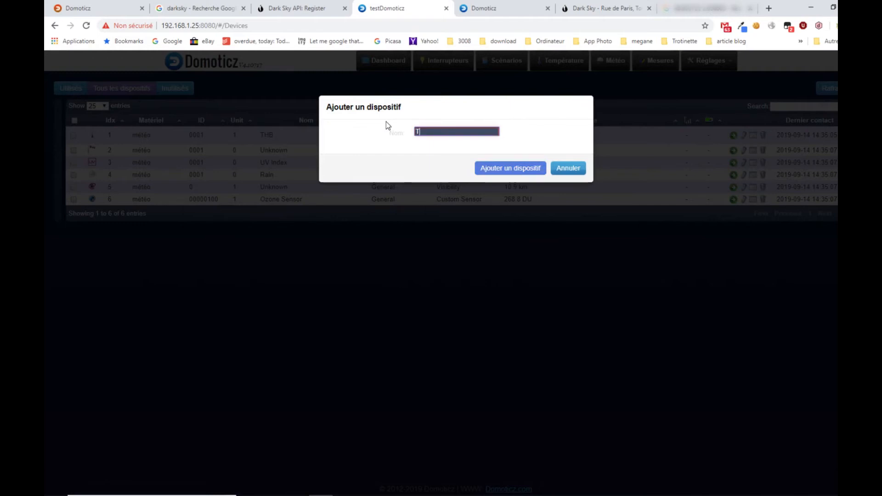
type("empérature")
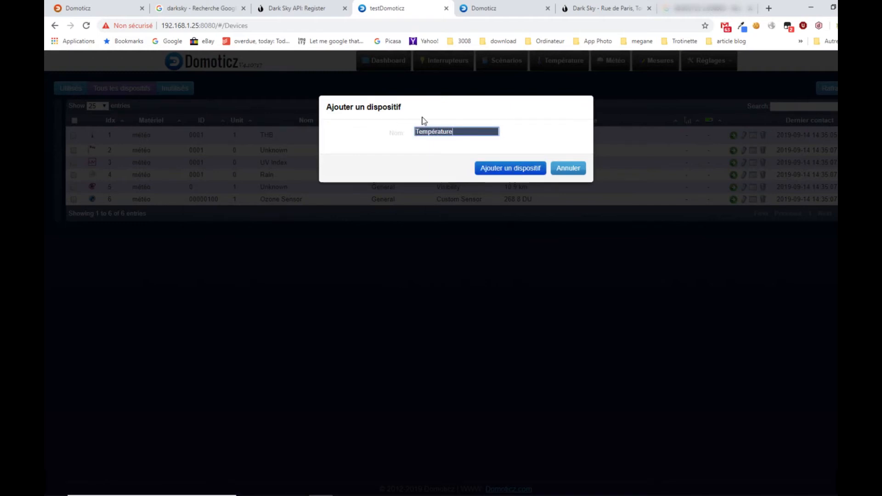
left_click(526, 169)
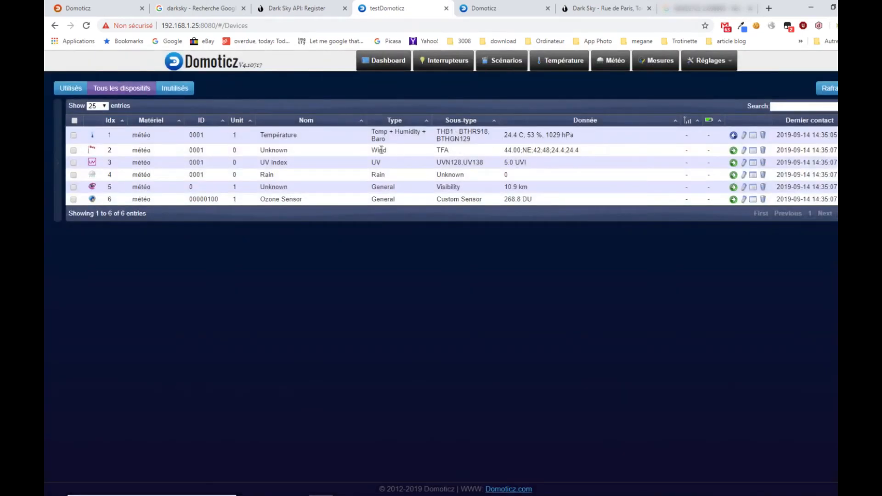
- Add the unnamed Wind device of the météo hardware under the name Vent
left_click(733, 150)
double_click(499, 133)
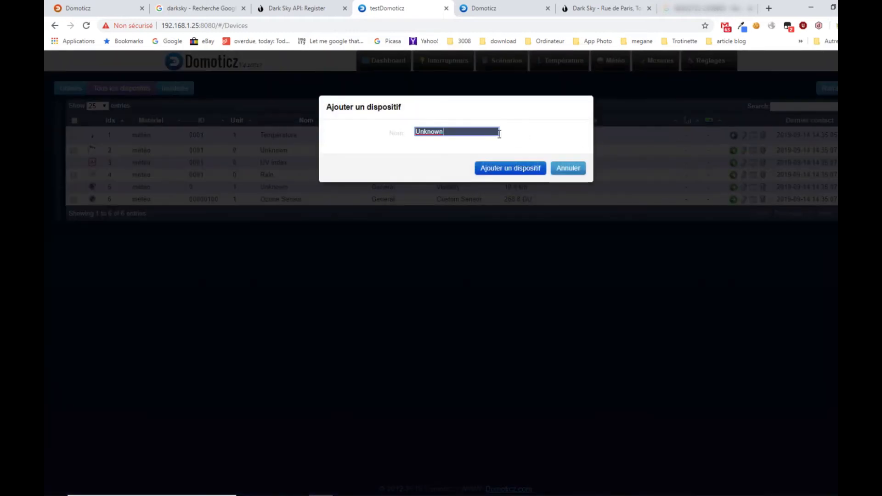
type("Vent")
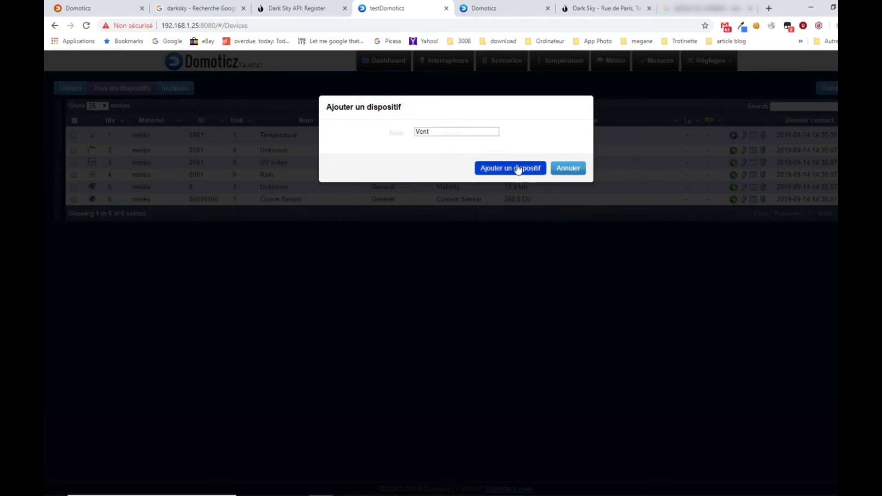
left_click(516, 168)
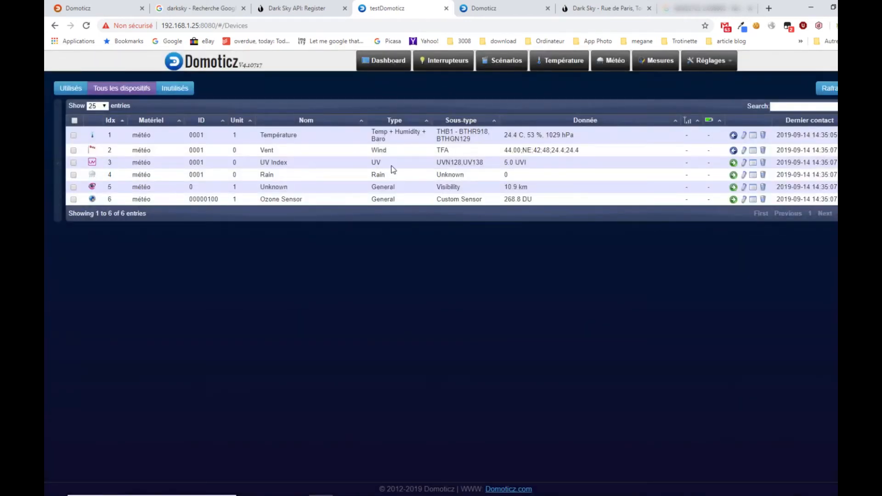
- Add the UV Index device under the name Indice UV
left_click(733, 164)
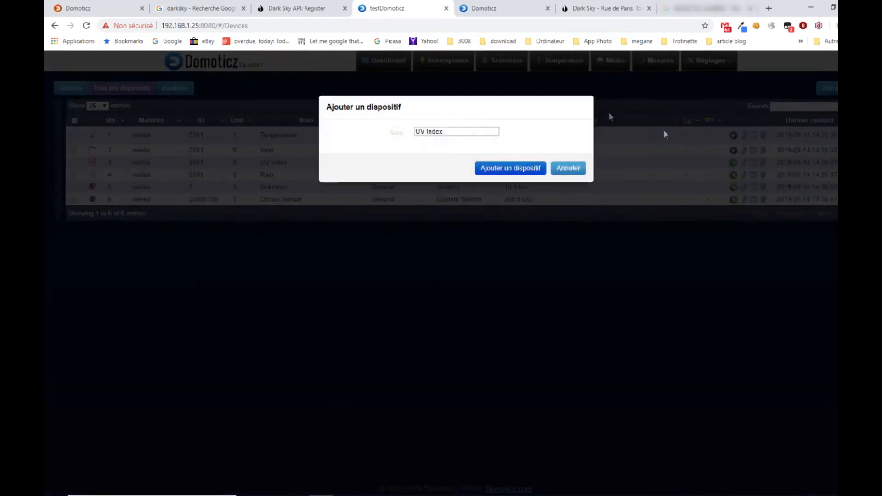
triple_click(434, 131)
type("Indice")
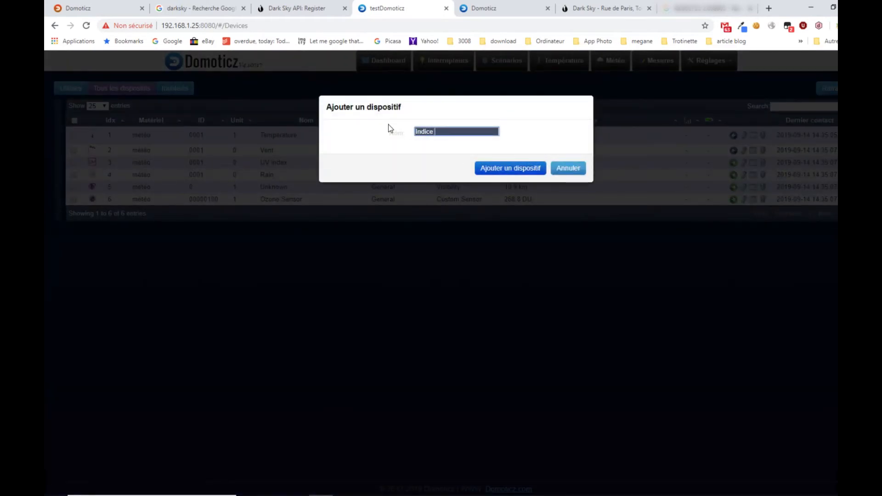
type(" UV")
left_click(516, 169)
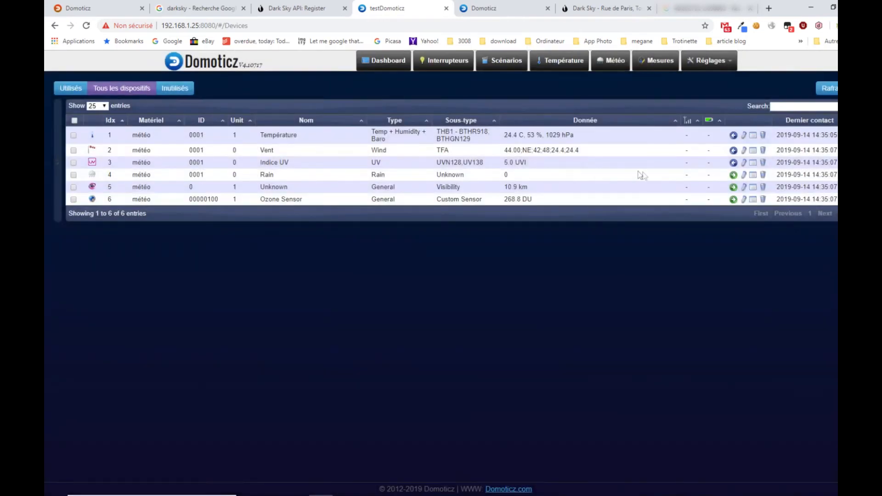
- Add the Rain device under the name Pluie
left_click(734, 177)
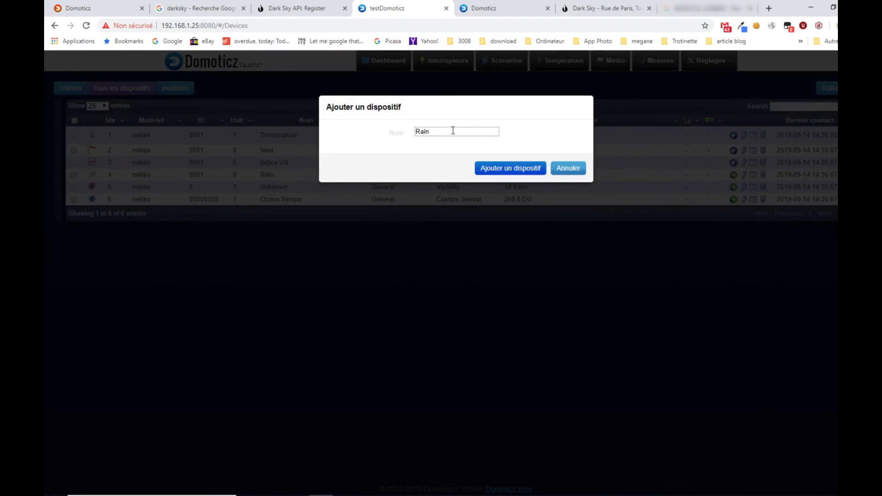
left_click_drag(453, 132, 357, 135)
type("Pl")
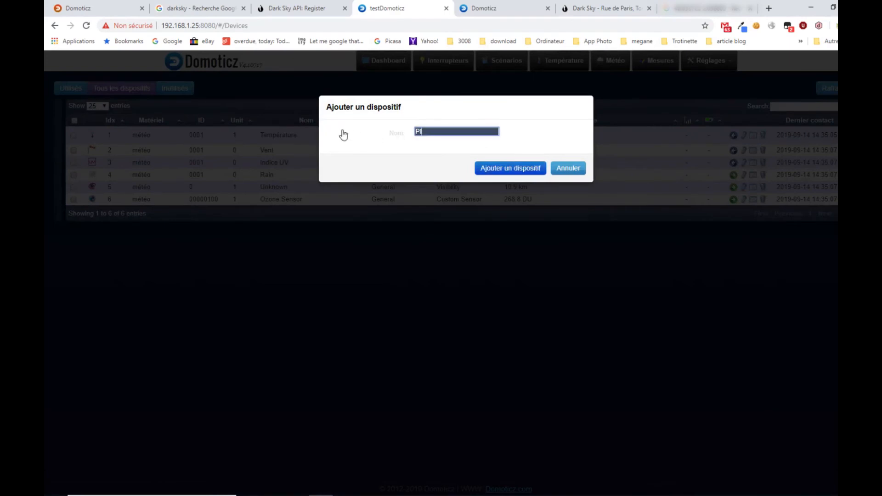
type("uie")
left_click(516, 167)
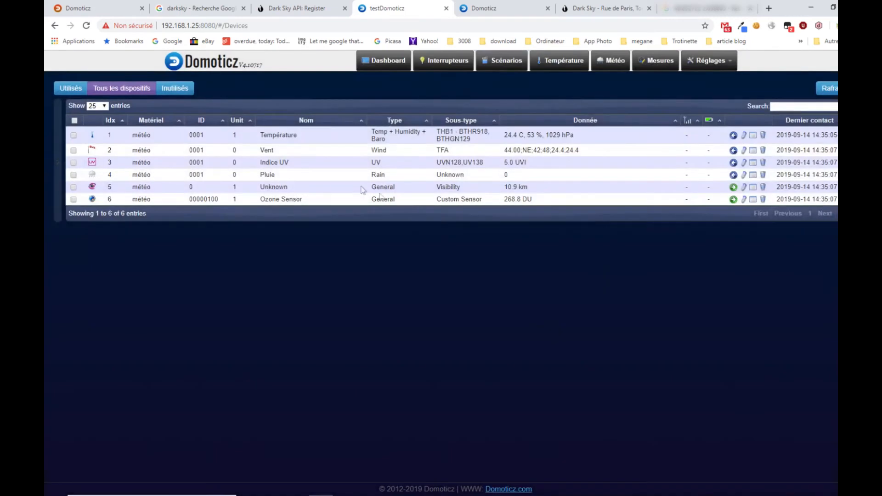
- Add the unnamed General device with the Visibility subtype under the name Visibilité
left_click(733, 187)
double_click(454, 134)
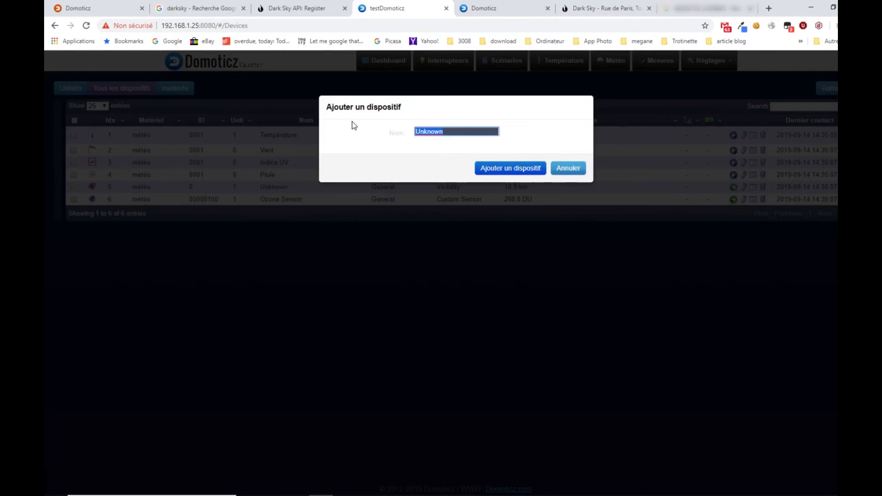
type("Visibilité")
left_click(506, 170)
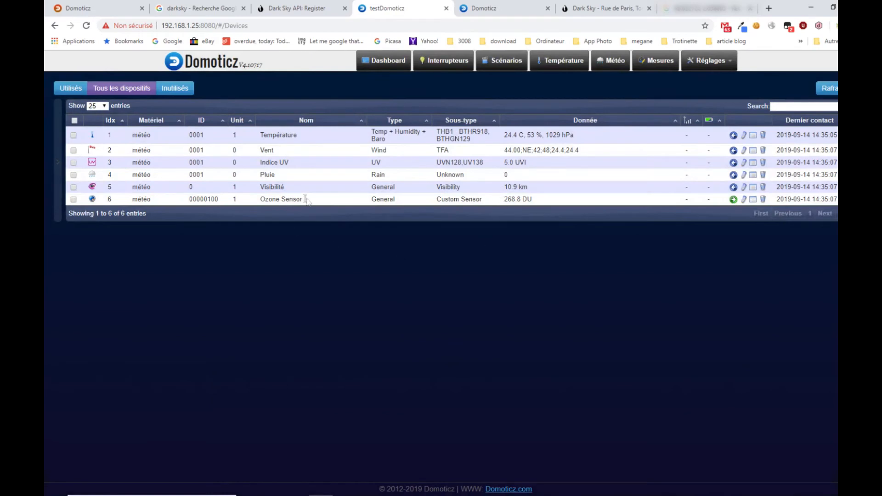
- Add the Ozone Sensor device under the shortened name Ozone
left_click(733, 199)
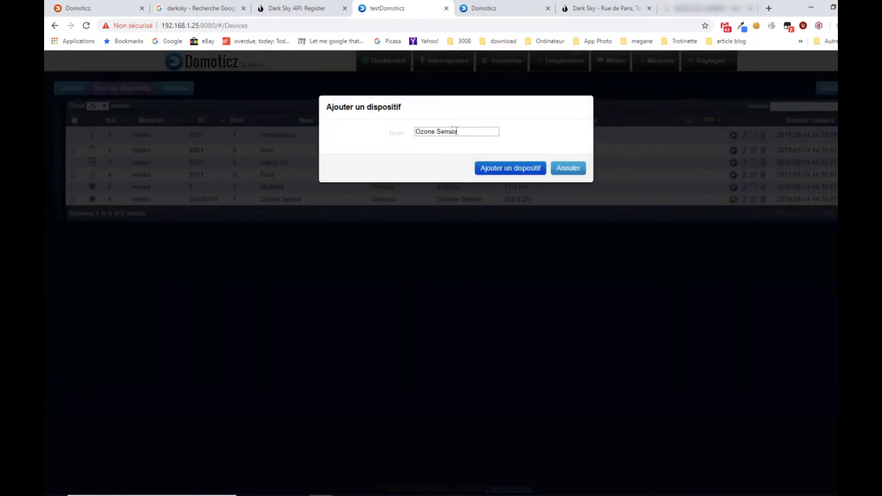
left_click_drag(436, 130, 469, 131)
key("BackSpace")
left_click(509, 168)
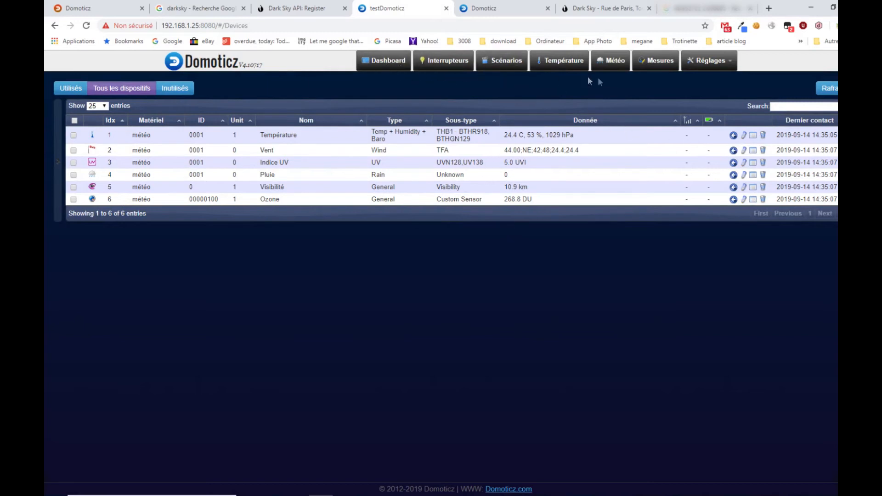
- Check the Météo page, return to the Dispositifs list, and rename the Température device to Barométre
left_click(612, 62)
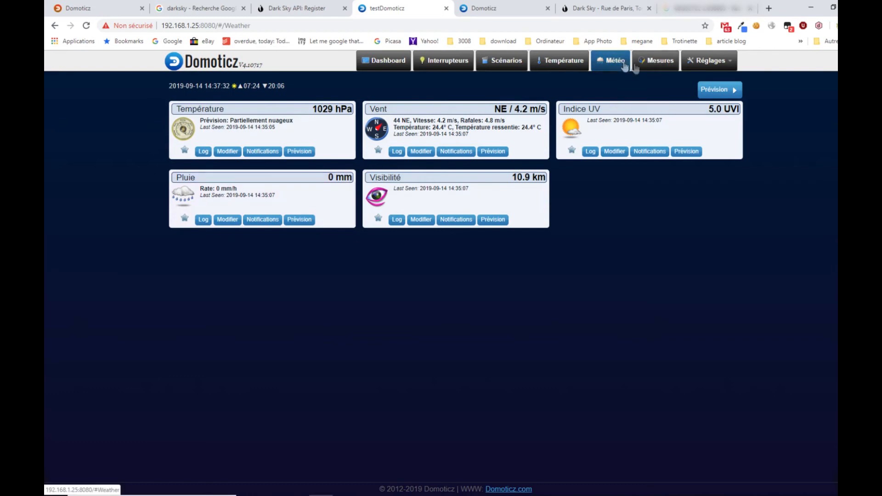
left_click(709, 61)
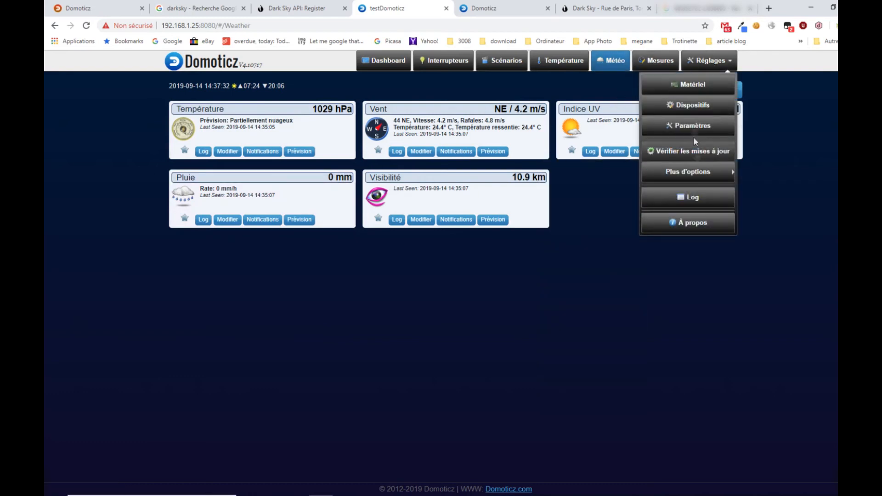
left_click(693, 105)
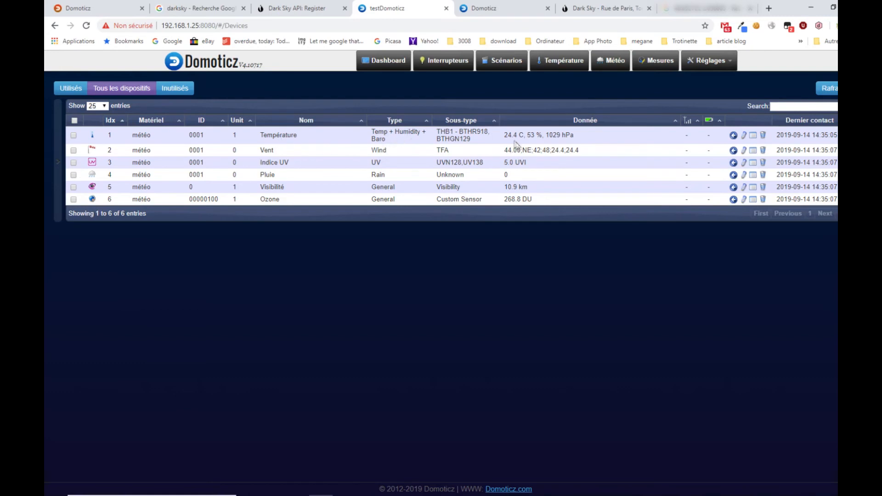
left_click(744, 135)
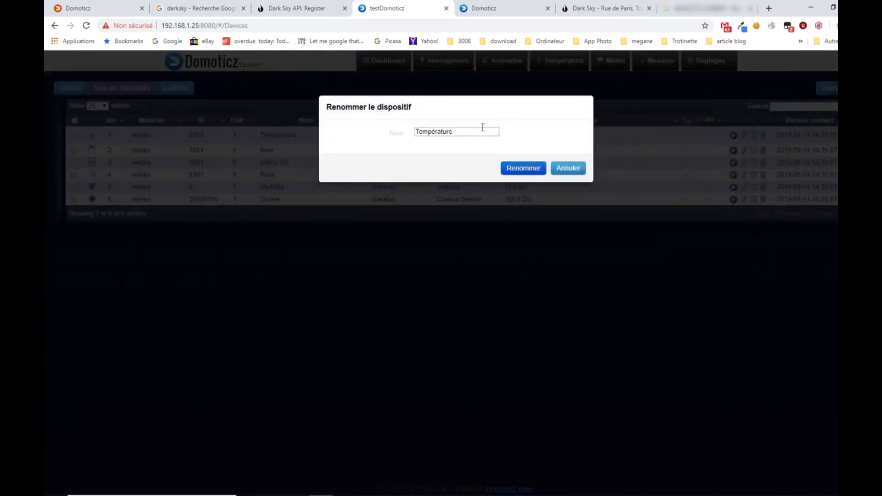
left_click_drag(482, 129, 395, 129)
type("Baromètre")
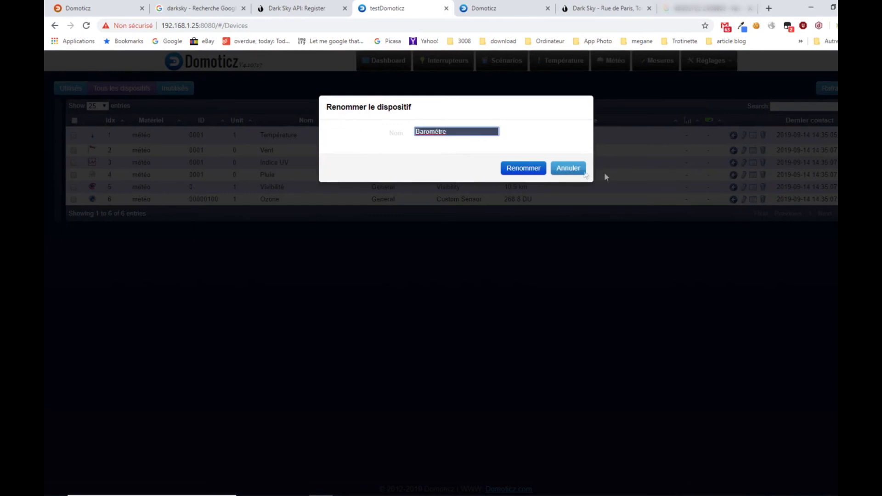
left_click(524, 168)
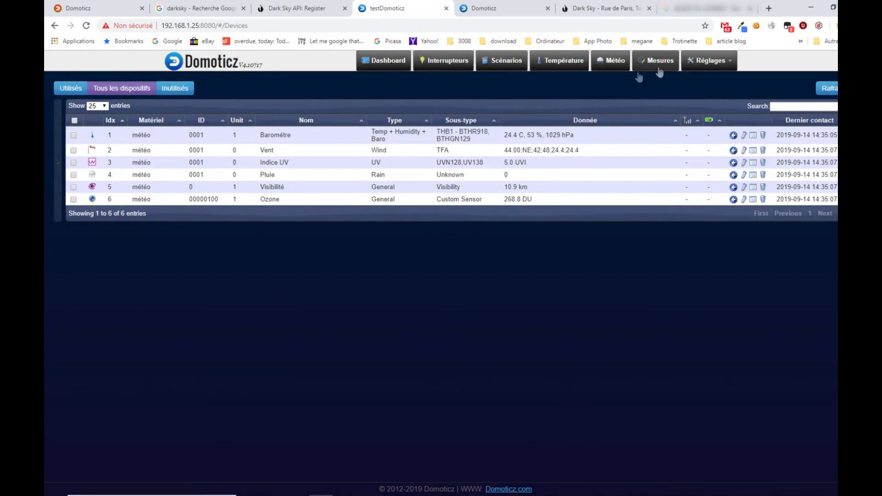
- Review the added weather devices on the Météo and Température pages, ending on the Météo page
left_click(611, 63)
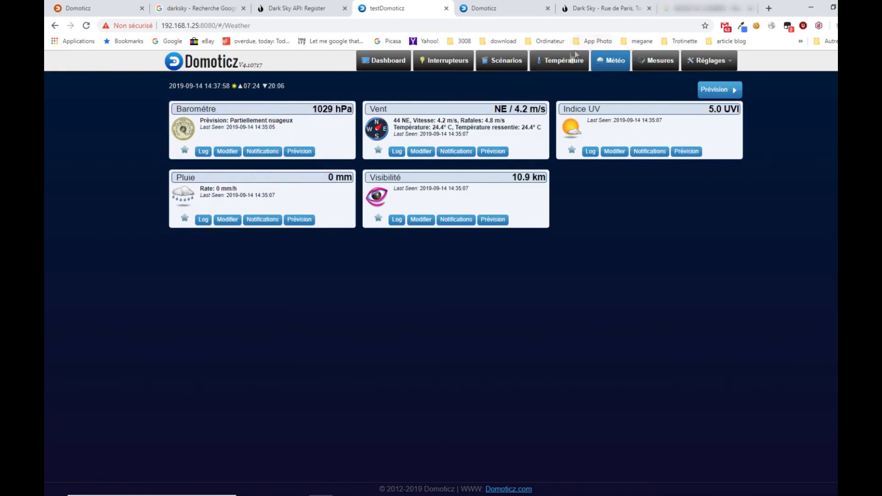
left_click(559, 65)
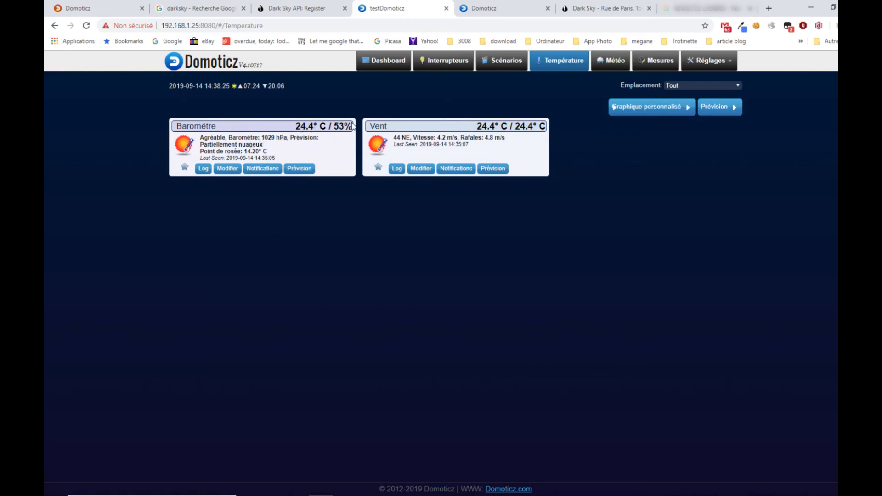
left_click(618, 67)
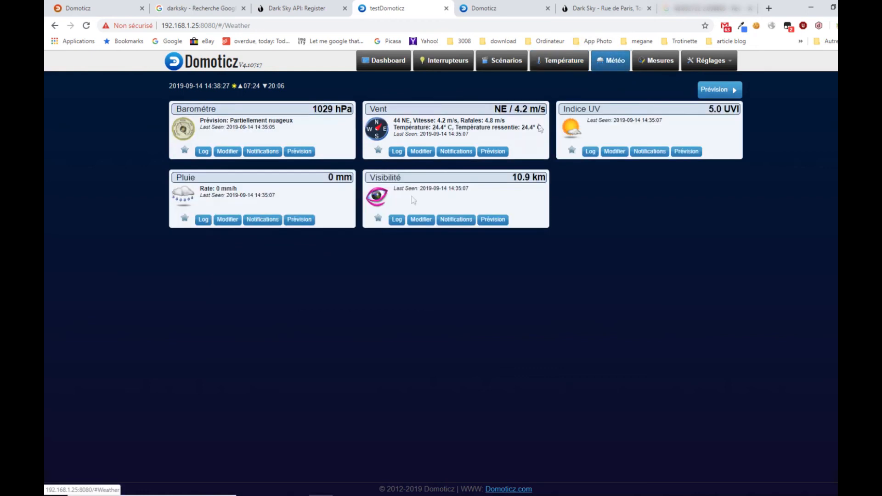